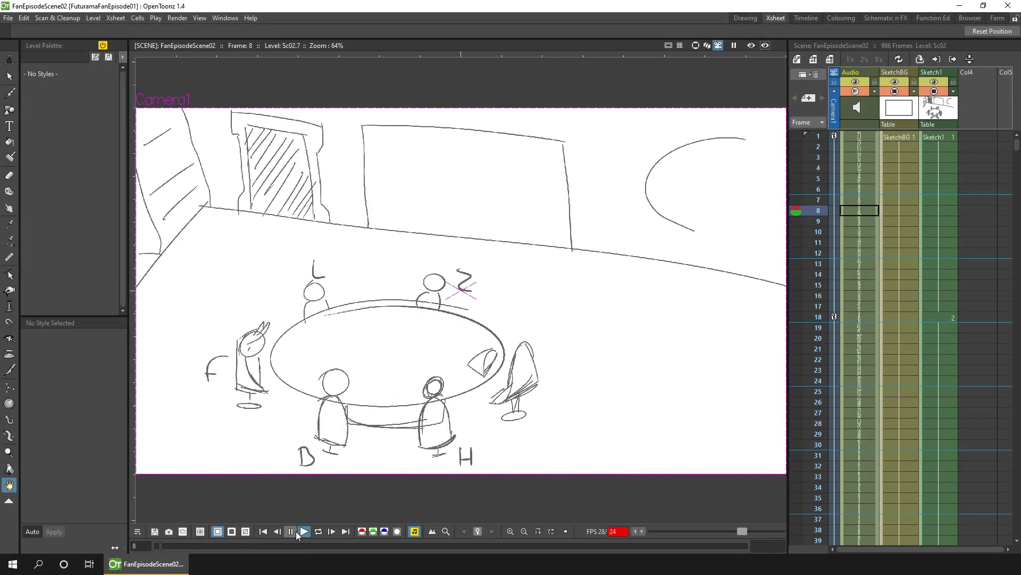
Stop the scene playback and show the sketch in camera stand view instead of camera view.
{"action": "left_click", "coordinate": [291, 531]}
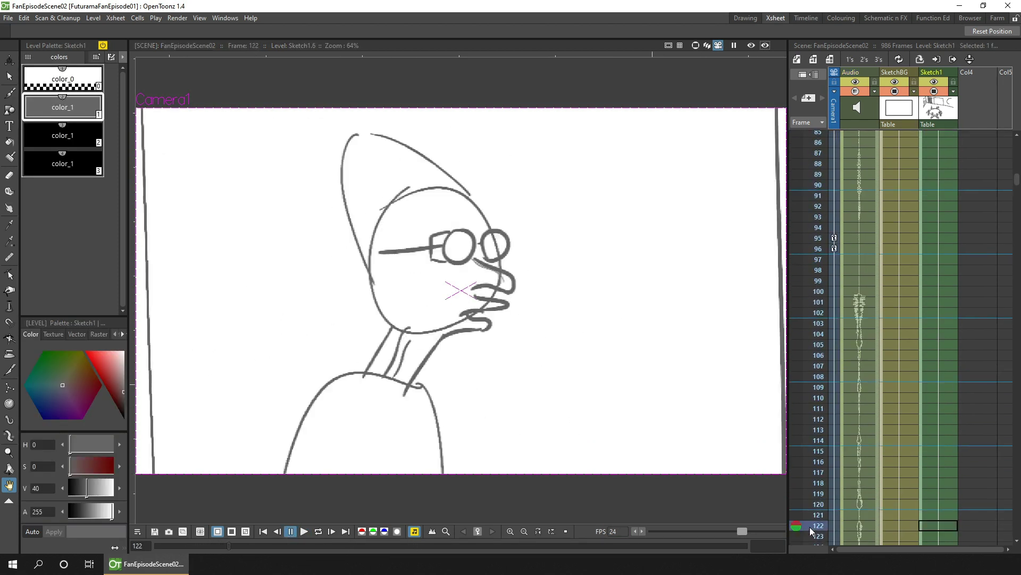
{"action": "left_click", "coordinate": [9, 94]}
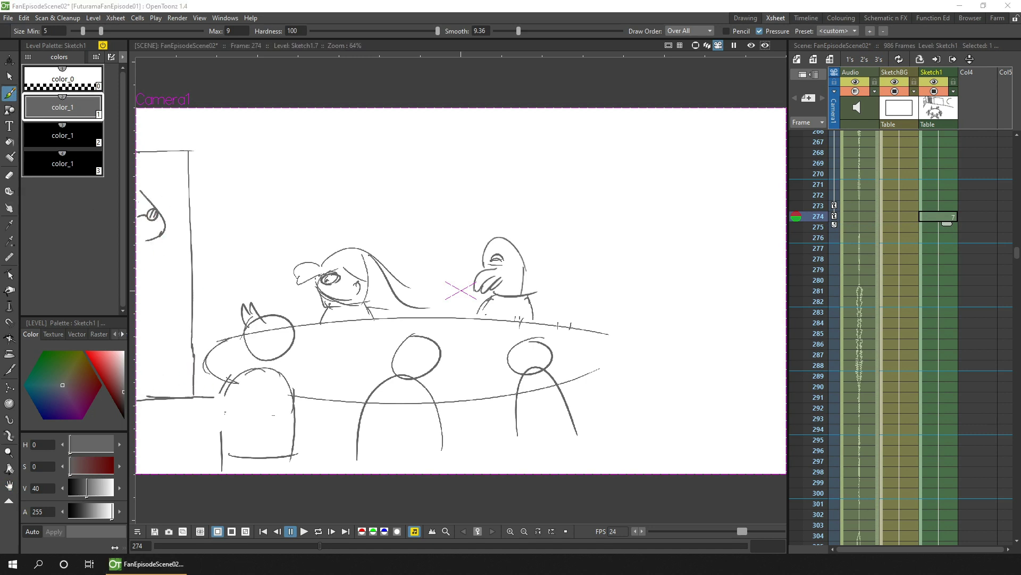
{"action": "left_click", "coordinate": [697, 46]}
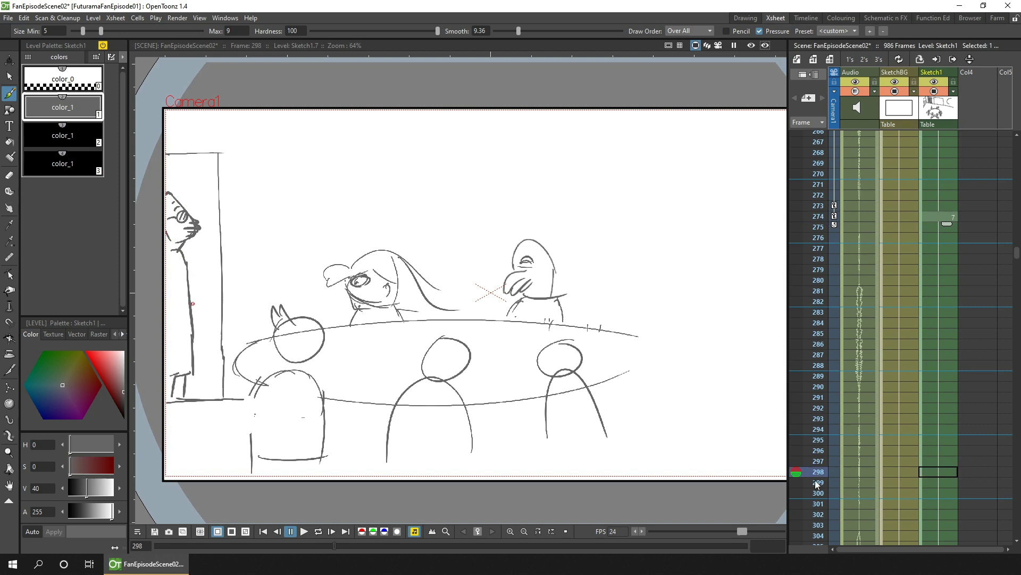
Duplicate the table scene drawing in the Sketch1 column at frame 317.
{"action": "left_click_drag", "start_coordinate": [816, 485], "coordinate": [819, 384]}
{"action": "left_click", "coordinate": [9, 76]}
{"action": "left_click", "coordinate": [939, 398]}
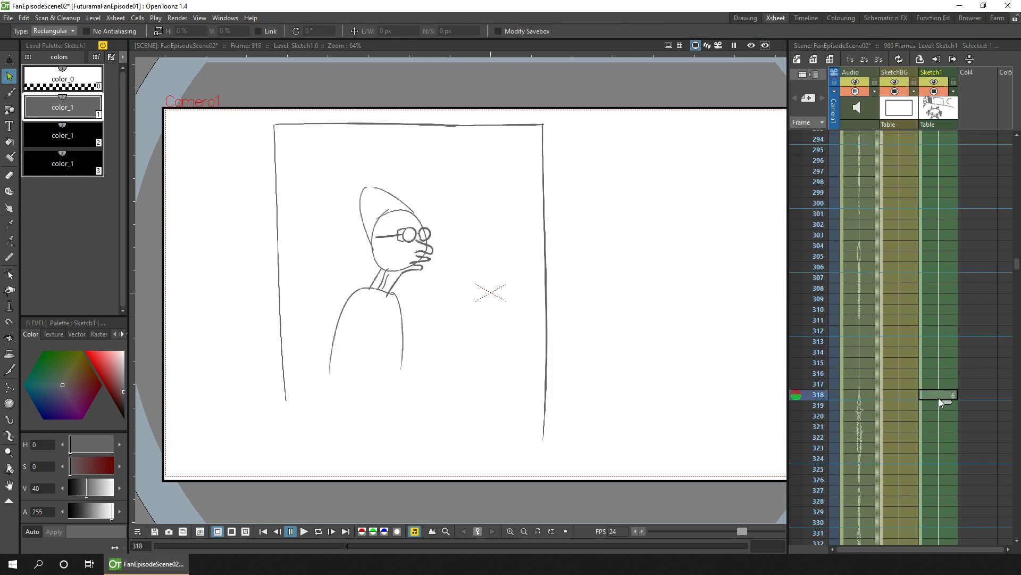
{"action": "left_click_drag", "start_coordinate": [1018, 266], "coordinate": [1019, 270]}
{"action": "right_click", "coordinate": [943, 333]}
{"action": "left_click", "coordinate": [973, 258]}
{"action": "left_click", "coordinate": [943, 326]}
{"action": "right_click", "coordinate": [943, 327]}
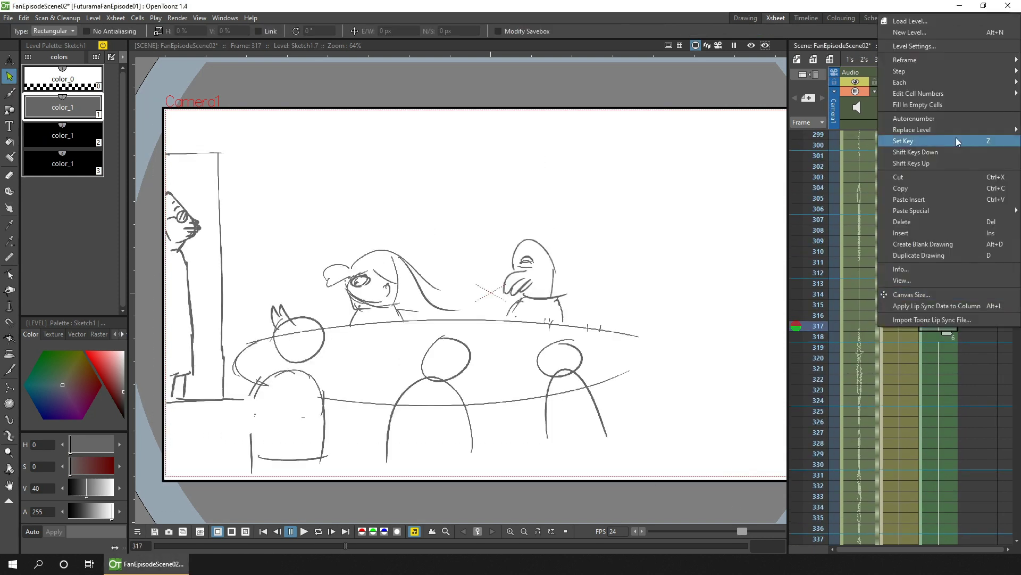
{"action": "left_click", "coordinate": [973, 254]}
Save the scene and extend the duplicated drawing's hold to frame 349.
{"action": "key", "text": "ctrl+s"}
{"action": "scroll", "coordinate": [950, 328], "scroll_direction": "down", "scroll_amount": 3}
{"action": "left_click_drag", "start_coordinate": [947, 185], "coordinate": [934, 481]}
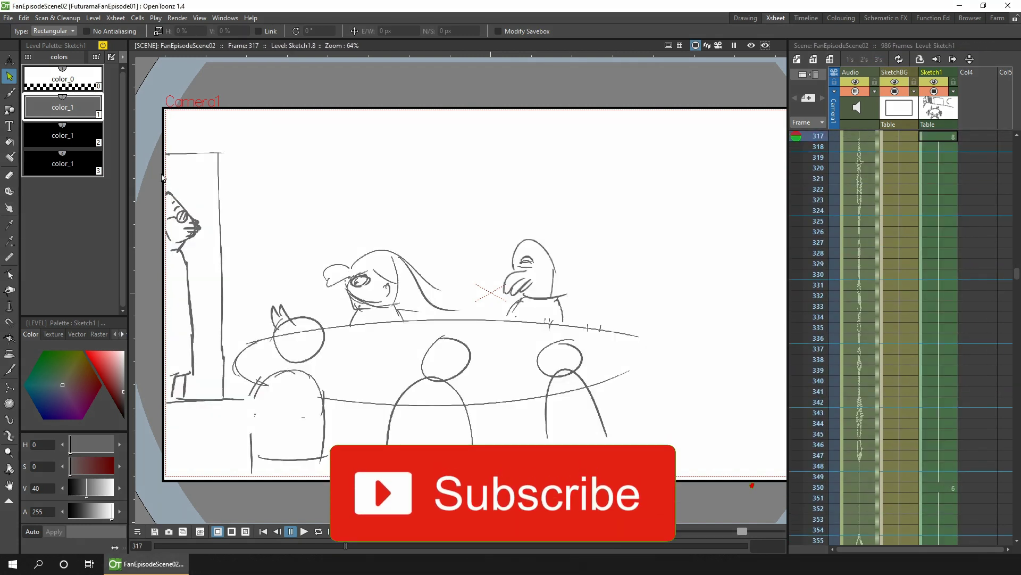
Move the standing figure out of the doorway towards the table in the drawing at frame 317.
{"action": "key", "text": "ctrl+x"}
{"action": "scroll", "coordinate": [802, 160], "scroll_direction": "up", "scroll_amount": 1}
{"action": "key", "text": "ctrl+v"}
{"action": "left_click_drag", "start_coordinate": [186, 288], "coordinate": [292, 285]}
{"action": "key", "text": "b"}
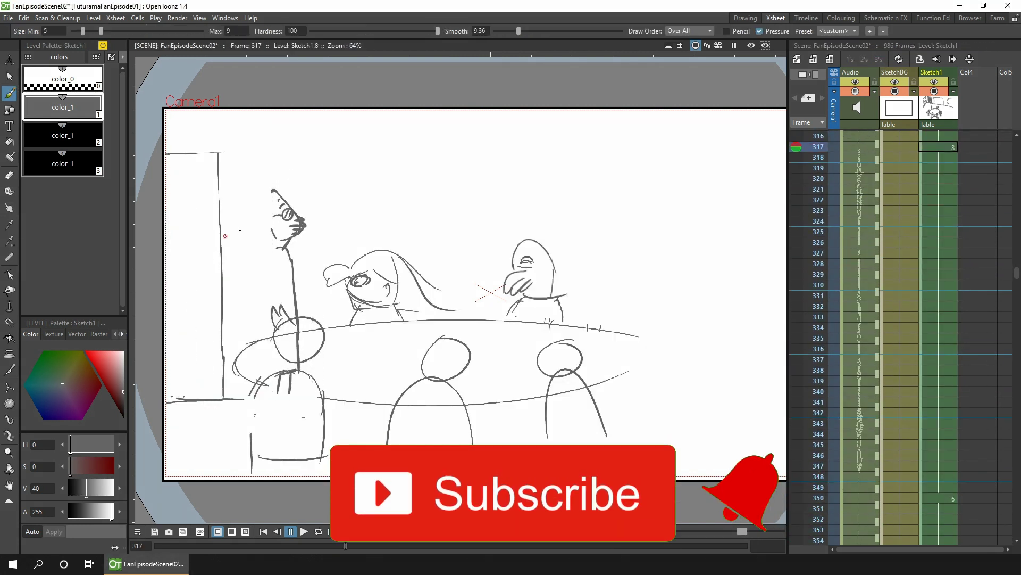
Sketch the missing body and arm lines of the moved figure at frame 317.
{"action": "left_click_drag", "start_coordinate": [180, 245], "coordinate": [229, 244]}
{"action": "left_click_drag", "start_coordinate": [215, 236], "coordinate": [218, 257]}
{"action": "left_click_drag", "start_coordinate": [305, 242], "coordinate": [337, 240]}
{"action": "left_click_drag", "start_coordinate": [271, 249], "coordinate": [266, 252]}
{"action": "left_click_drag", "start_coordinate": [278, 254], "coordinate": [255, 336]}
{"action": "left_click_drag", "start_coordinate": [269, 264], "coordinate": [292, 299]}
{"action": "left_click_drag", "start_coordinate": [275, 261], "coordinate": [299, 292]}
Create a blank Sketch1 drawing at frame 350 and extend its exposure to frame 375.
{"action": "left_click_drag", "start_coordinate": [820, 147], "coordinate": [824, 543]}
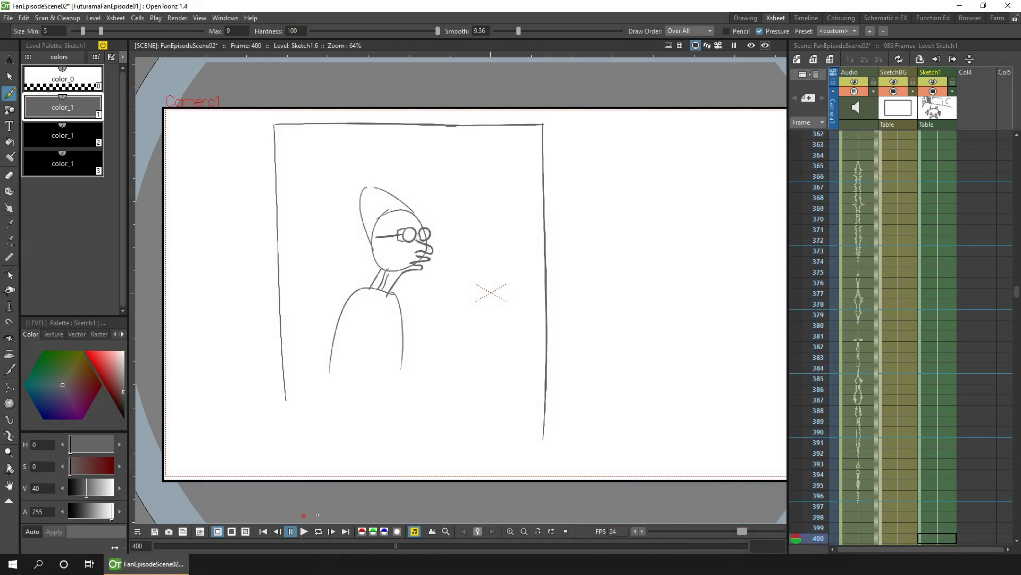
{"action": "scroll", "coordinate": [945, 250], "scroll_direction": "up", "scroll_amount": 4}
{"action": "left_click", "coordinate": [945, 242]}
{"action": "left_click", "coordinate": [945, 253]}
{"action": "key", "text": "alt+d"}
{"action": "left_click_drag", "start_coordinate": [945, 259], "coordinate": [945, 524]}
{"action": "left_click", "coordinate": [934, 254]}
{"action": "left_click", "coordinate": [939, 243]}
{"action": "left_click", "coordinate": [939, 254]}
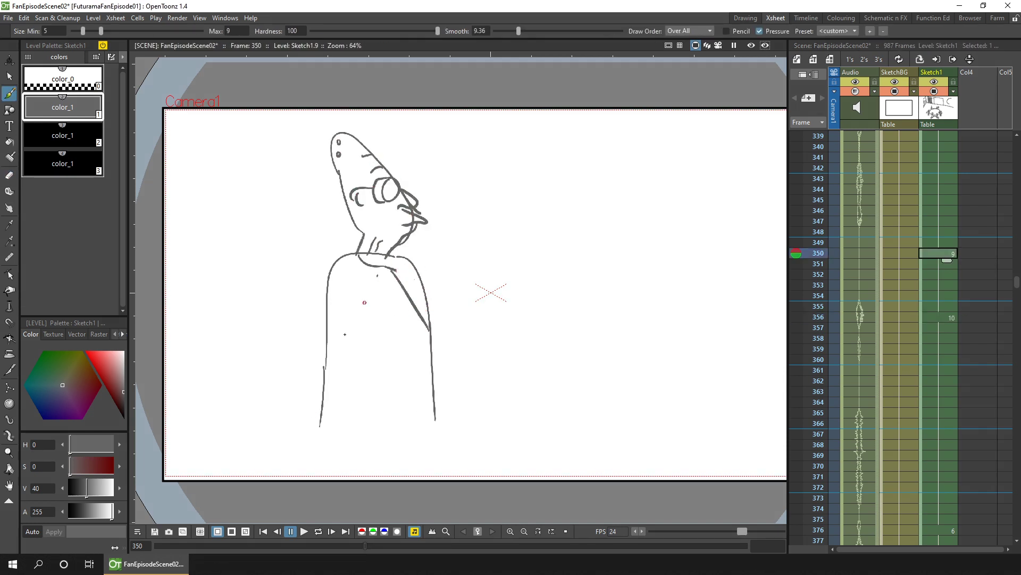
Draw the figure's forearm and hand reaching forward in the drawing at frame 356.
{"action": "left_click_drag", "start_coordinate": [374, 283], "coordinate": [459, 381]}
{"action": "key", "text": "e"}
{"action": "mouse_move", "coordinate": [358, 303]}
{"action": "left_mouse_down"}
{"action": "mouse_move", "coordinate": [441, 395]}
{"action": "mouse_move", "coordinate": [471, 400]}
{"action": "left_mouse_up"}
{"action": "key", "text": "b"}
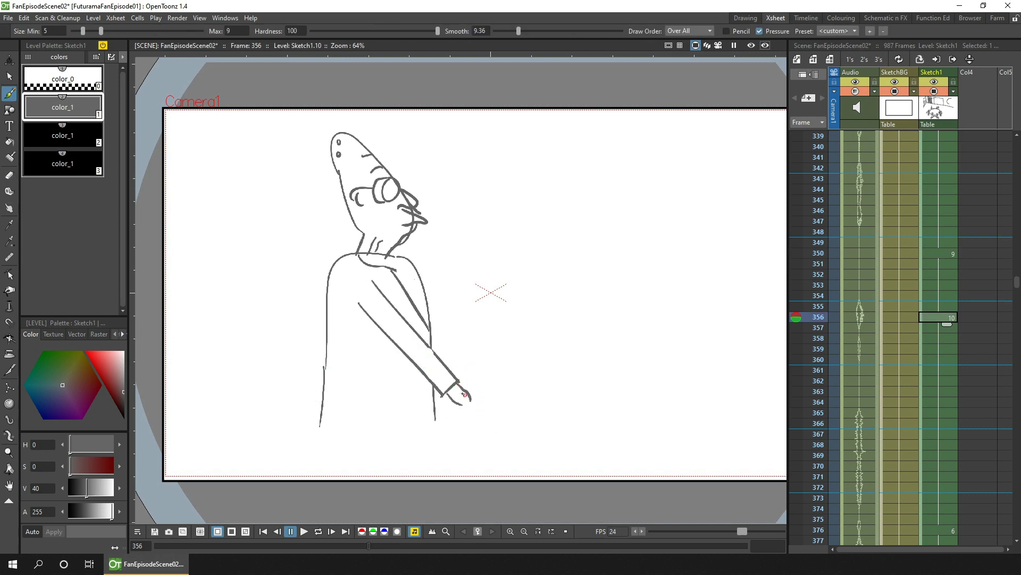
Erase part of the figure's lower back line at frame 350 and select the whole figure.
{"action": "left_click", "coordinate": [939, 253]}
{"action": "key", "text": "e"}
{"action": "mouse_move", "coordinate": [328, 364]}
{"action": "left_mouse_down"}
{"action": "mouse_move", "coordinate": [298, 415]}
{"action": "mouse_move", "coordinate": [313, 406]}
{"action": "left_mouse_up"}
{"action": "left_click", "coordinate": [818, 327]}
{"action": "left_click", "coordinate": [818, 253]}
{"action": "key", "text": "s"}
{"action": "left_click_drag", "start_coordinate": [253, 103], "coordinate": [554, 438]}
{"action": "left_click", "coordinate": [818, 402]}
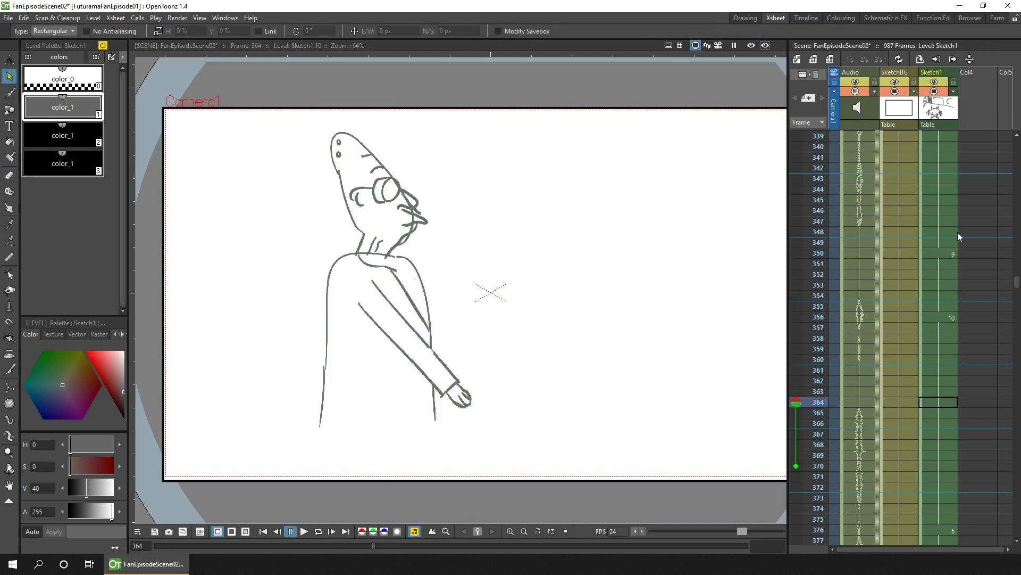
Paste the copied cells further down the Sketch1 column, extend them and expose drawing 9 there.
{"action": "key", "text": "ctrl+c"}
{"action": "scroll", "coordinate": [946, 307], "scroll_direction": "down", "scroll_amount": 3}
{"action": "left_click", "coordinate": [946, 342]}
{"action": "key", "text": "ctrl+v"}
{"action": "mouse_move", "coordinate": [946, 308]}
{"action": "left_mouse_down"}
{"action": "mouse_move", "coordinate": [946, 253]}
{"action": "mouse_move", "coordinate": [944, 362]}
{"action": "left_mouse_up"}
{"action": "left_click", "coordinate": [817, 136]}
{"action": "left_click", "coordinate": [304, 531]}
{"action": "type", "text": "9"}
Fill the Sketch1 cells from frame 391 with drawing 10 and play back the scene.
{"action": "scroll", "coordinate": [945, 361], "scroll_direction": "down", "scroll_amount": 3}
{"action": "left_click_drag", "start_coordinate": [947, 182], "coordinate": [946, 334]}
{"action": "type", "text": "10"}
{"action": "scroll", "coordinate": [946, 334], "scroll_direction": "up", "scroll_amount": 6}
{"action": "left_click", "coordinate": [302, 531]}
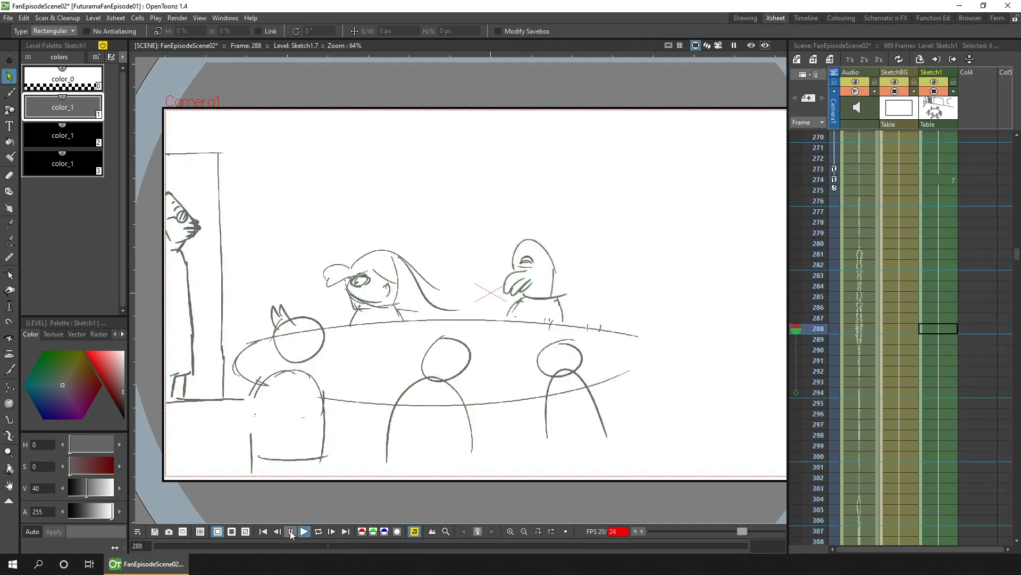
Expose drawing 11 in the Sketch1 column from frame 406 through frame 433.
{"action": "left_click", "coordinate": [952, 313]}
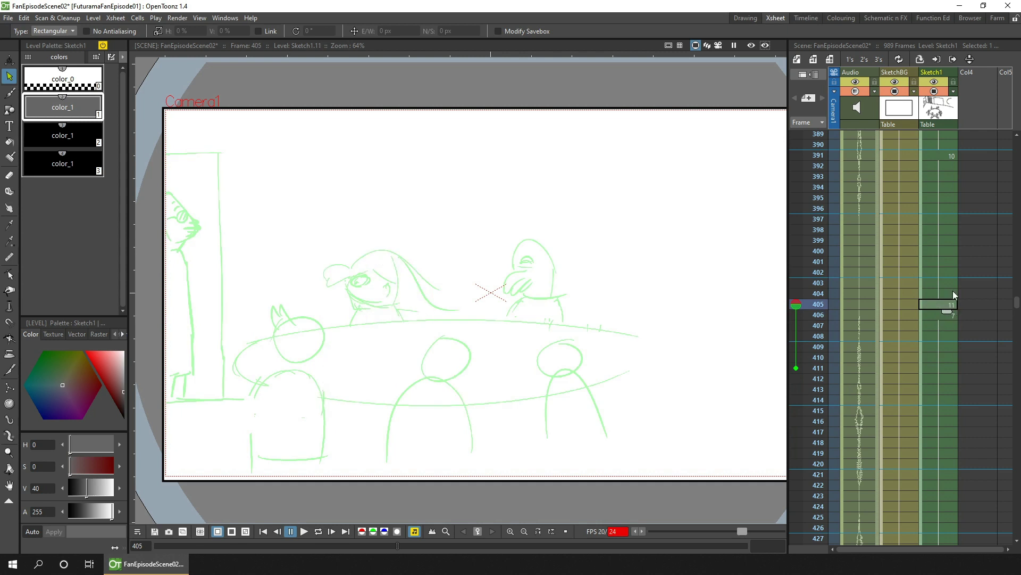
{"action": "left_click", "coordinate": [945, 296]}
{"action": "left_click_drag", "start_coordinate": [946, 301], "coordinate": [946, 312]}
{"action": "scroll", "coordinate": [946, 312], "scroll_direction": "down", "scroll_amount": 5}
{"action": "left_click_drag", "start_coordinate": [946, 155], "coordinate": [951, 440]}
{"action": "type", "text": "11"}
Erase the figure standing in the doorway from the drawing at frame 406.
{"action": "left_click", "coordinate": [946, 144]}
{"action": "key", "text": "e"}
{"action": "left_click_drag", "start_coordinate": [187, 268], "coordinate": [180, 205]}
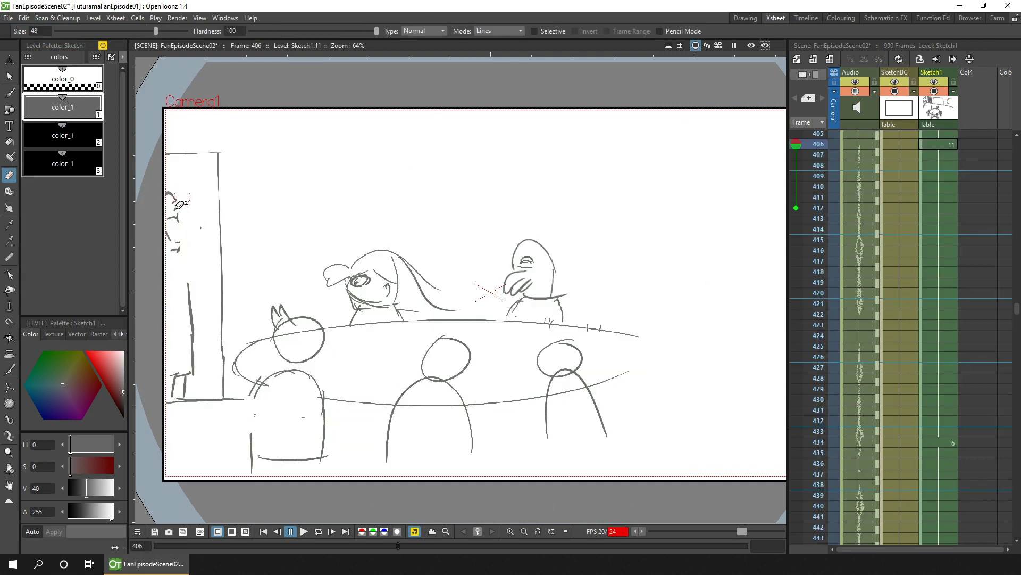
Mirror the two characters behind the table and the front-left character's head so they face the opposite way.
{"action": "key", "text": "s"}
{"action": "left_click_drag", "start_coordinate": [339, 321], "coordinate": [343, 319]}
{"action": "left_click_drag", "start_coordinate": [301, 270], "coordinate": [614, 269]}
{"action": "left_click_drag", "start_coordinate": [588, 286], "coordinate": [417, 287]}
{"action": "key", "text": "ctrl+z"}
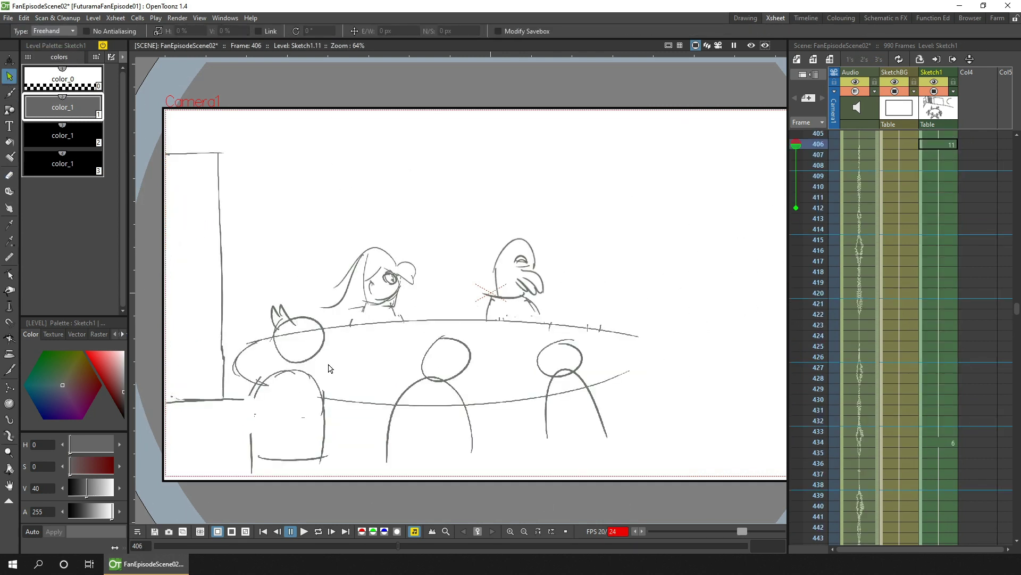
{"action": "key", "text": "ctrl+z"}
{"action": "key", "text": "b"}
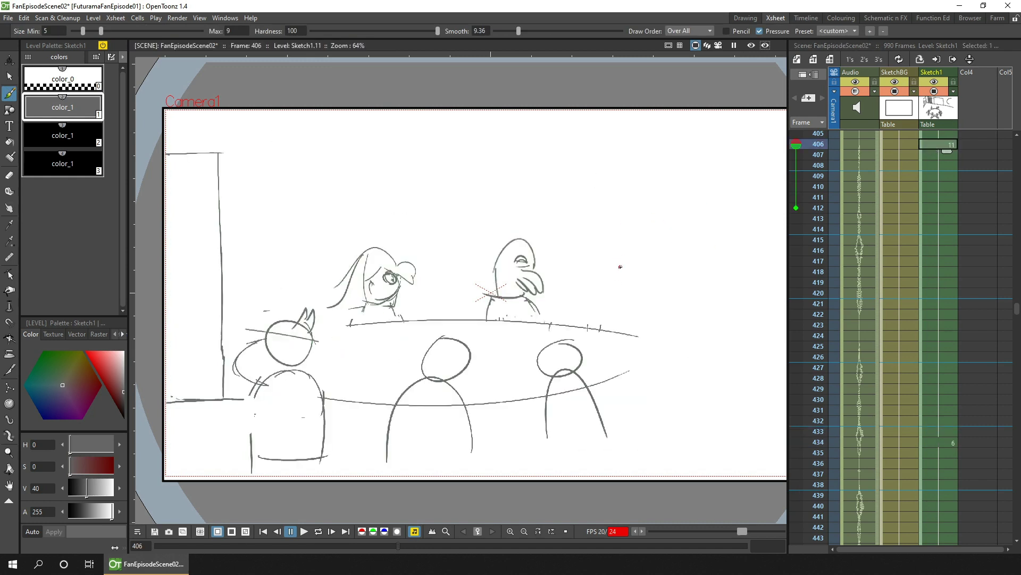
Draw the bald figure with glasses standing beside the chair at the table's right end, facing the others.
{"action": "left_click_drag", "start_coordinate": [638, 231], "coordinate": [641, 232]}
{"action": "key", "text": "s"}
{"action": "left_click_drag", "start_coordinate": [671, 182], "coordinate": [675, 183]}
{"action": "left_click_drag", "start_coordinate": [738, 298], "coordinate": [771, 329]}
{"action": "left_click_drag", "start_coordinate": [688, 255], "coordinate": [684, 241]}
{"action": "key", "text": "b"}
{"action": "left_click_drag", "start_coordinate": [652, 240], "coordinate": [667, 241]}
{"action": "left_click_drag", "start_coordinate": [666, 240], "coordinate": [673, 246]}
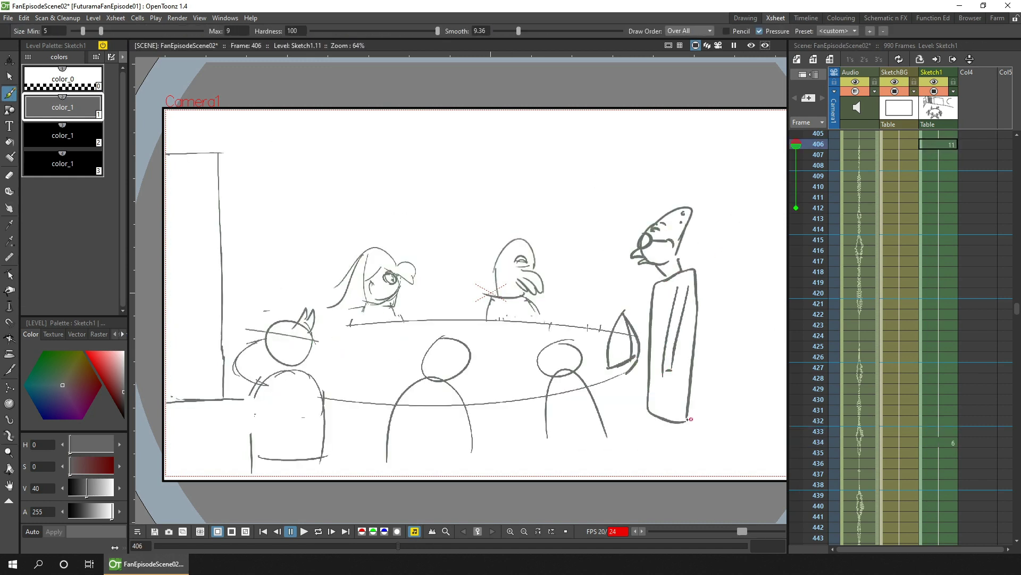
Duplicate the table scene drawing at frame 433 and extend the duplicate's hold.
{"action": "key", "text": "p"}
{"action": "left_click", "coordinate": [944, 423]}
{"action": "key", "text": "p"}
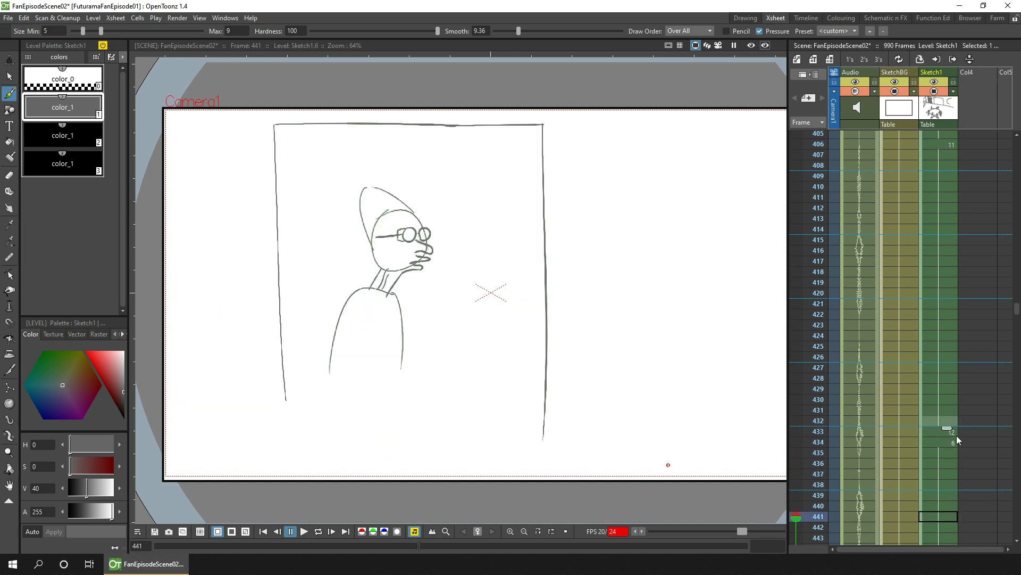
{"action": "left_click_drag", "start_coordinate": [948, 430], "coordinate": [943, 499]}
{"action": "key", "text": "ctrl+z"}
Replace the contents of the drawing at frame 433 with an enlarged, centred close-up of the standing figure.
{"action": "key", "text": "s"}
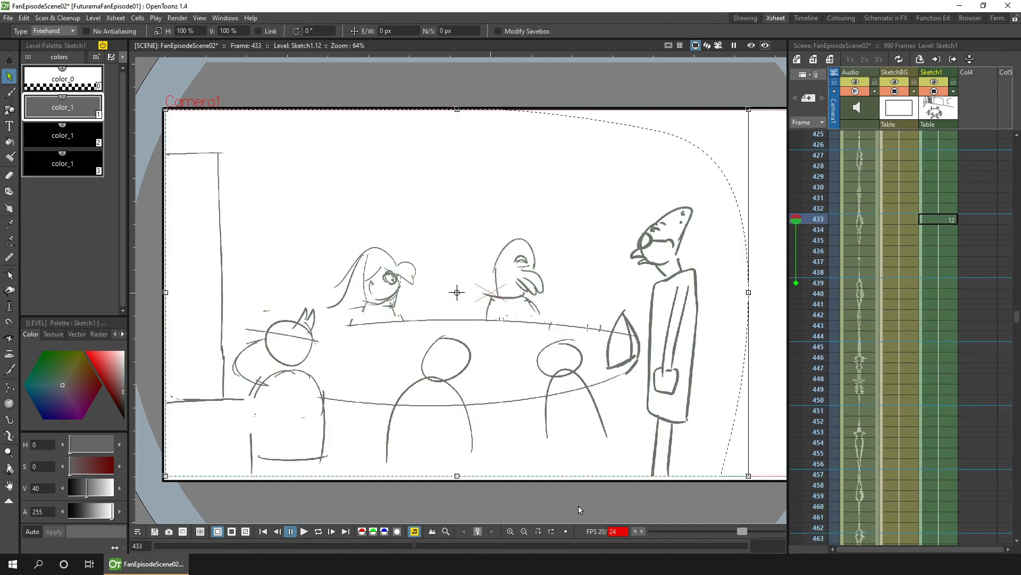
{"action": "key", "text": "Delete"}
{"action": "key", "text": "ctrl+v"}
{"action": "left_click_drag", "start_coordinate": [609, 339], "coordinate": [465, 513]}
{"action": "left_click_drag", "start_coordinate": [607, 319], "coordinate": [484, 293]}
Play back the new close-up shot and save the scene.
{"action": "left_click", "coordinate": [304, 531]}
{"action": "left_click", "coordinate": [803, 194]}
{"action": "key", "text": "ctrl+s"}
{"action": "left_click", "coordinate": [303, 531]}
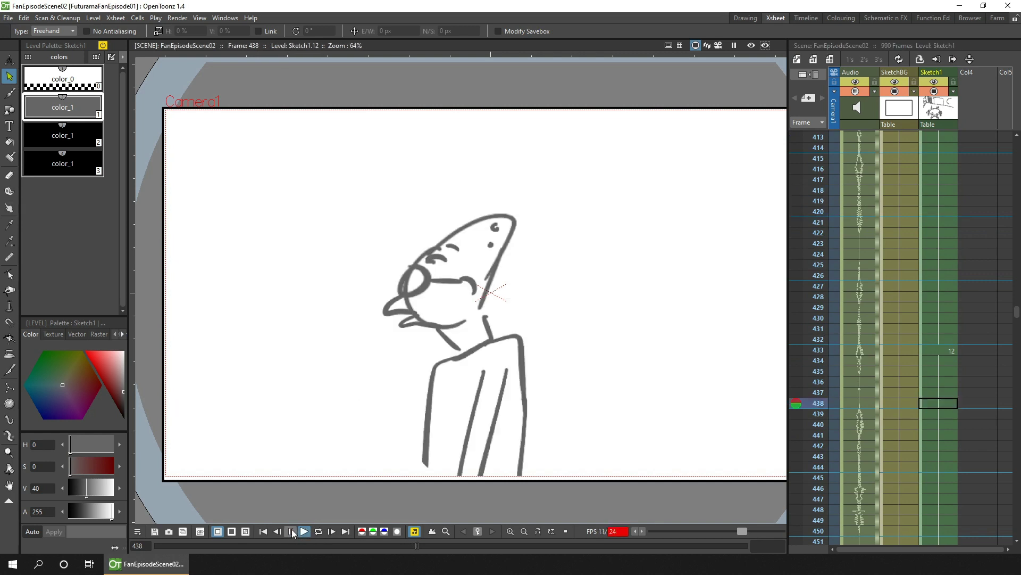
{"action": "left_click", "coordinate": [291, 531]}
Extend the close-up drawing's exposure in the Sketch1 column to frame 536 and play back the result.
{"action": "left_click_drag", "start_coordinate": [938, 248], "coordinate": [927, 478]}
{"action": "key", "text": "w"}
{"action": "scroll", "coordinate": [964, 149], "scroll_direction": "down", "scroll_amount": 5}
{"action": "scroll", "coordinate": [980, 165], "scroll_direction": "up", "scroll_amount": 1}
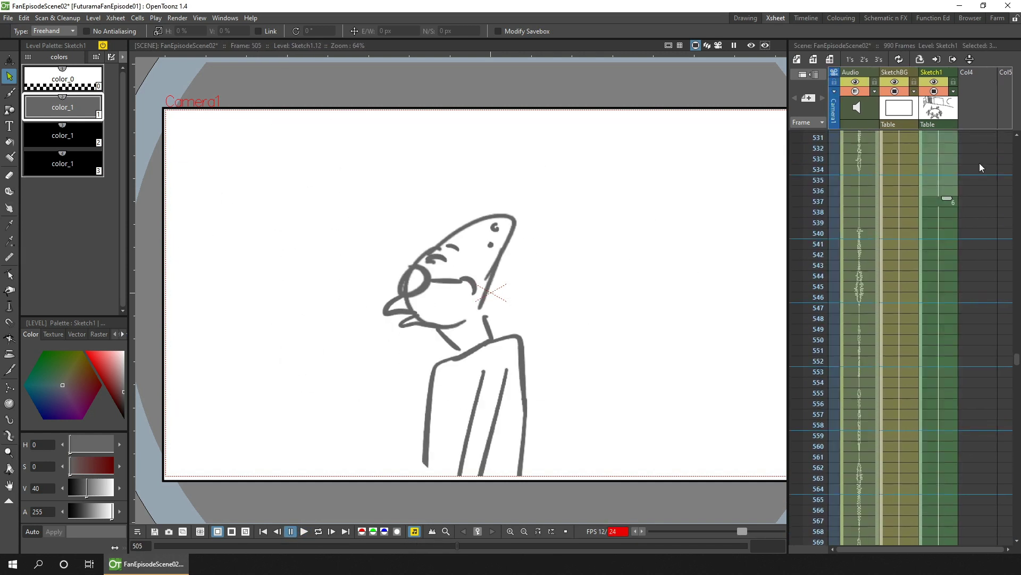
{"action": "key", "text": "p"}
{"action": "left_click", "coordinate": [941, 240]}
{"action": "left_click", "coordinate": [291, 531]}
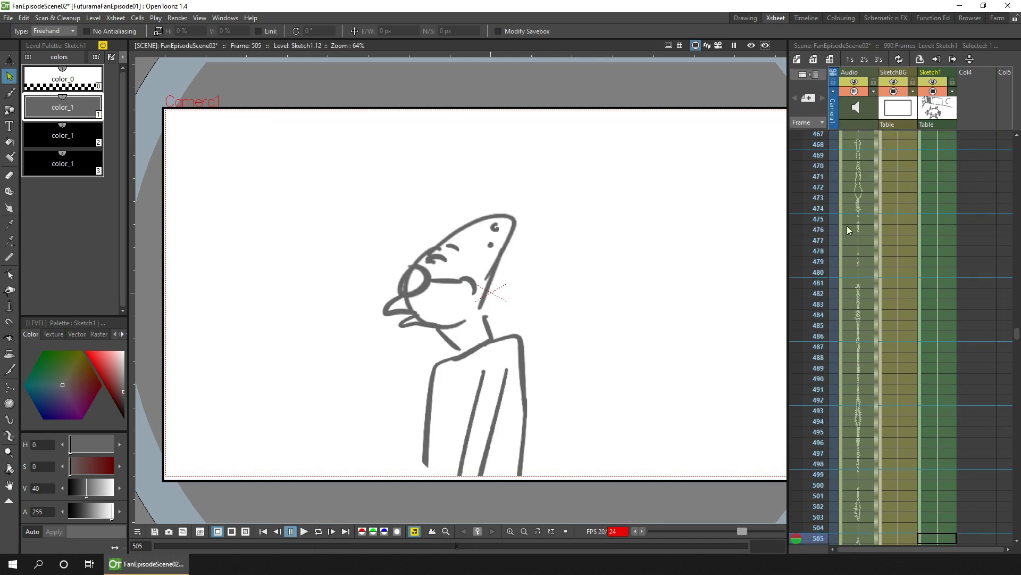
Set a camera key at frame 478 and reposition the camera at frame 479, checking it in camera view.
{"action": "left_click", "coordinate": [834, 259]}
{"action": "key", "text": "a"}
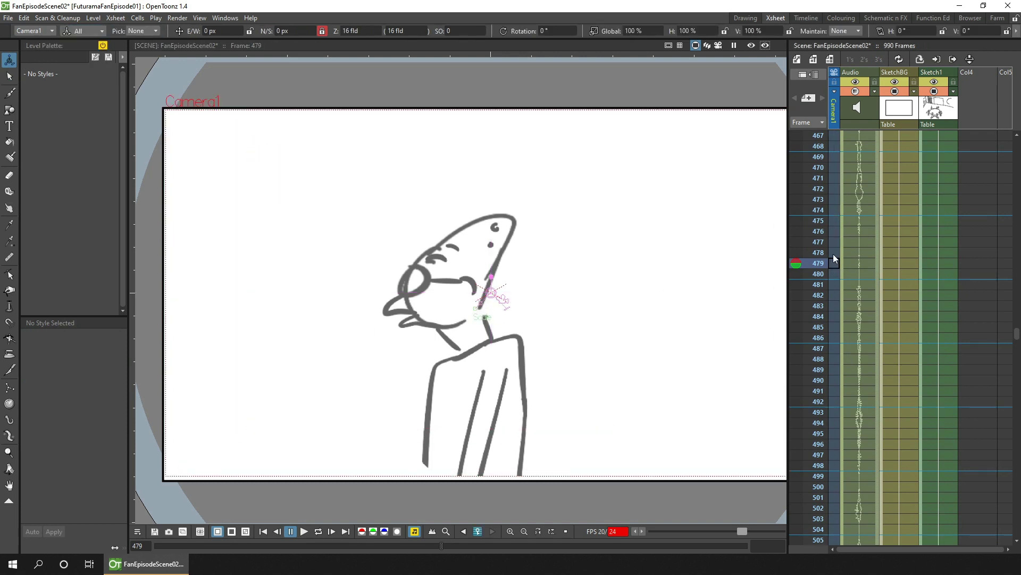
{"action": "left_click", "coordinate": [833, 253]}
{"action": "key", "text": "z"}
{"action": "left_click", "coordinate": [834, 263]}
{"action": "left_click_drag", "start_coordinate": [475, 308], "coordinate": [469, 300]}
{"action": "left_click", "coordinate": [718, 45]}
{"action": "left_click", "coordinate": [834, 306]}
{"action": "left_click", "coordinate": [833, 265]}
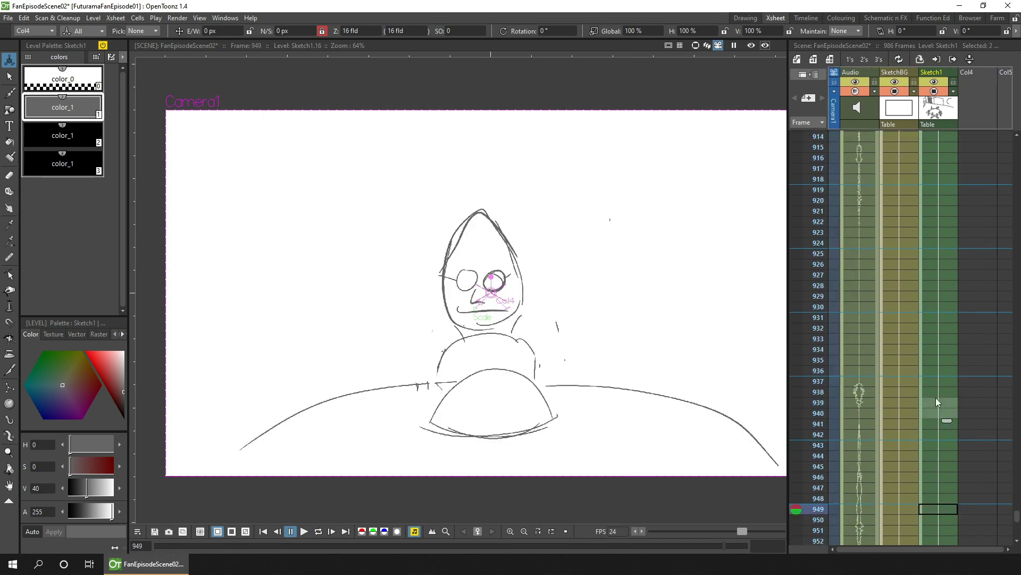
Cut the surplus cells of drawing 16 from the Sketch1 column.
{"action": "left_click_drag", "start_coordinate": [810, 446], "coordinate": [810, 457]}
{"action": "scroll", "coordinate": [939, 319], "scroll_direction": "up", "scroll_amount": 2}
{"action": "left_click_drag", "start_coordinate": [938, 193], "coordinate": [947, 432]}
{"action": "key", "text": "ctrl+x"}
Retime the raised-hand drawings in the Sketch1 column so that drawing 18 starts at frame 926.
{"action": "scroll", "coordinate": [939, 319], "scroll_direction": "up", "scroll_amount": 2}
{"action": "left_click_drag", "start_coordinate": [938, 232], "coordinate": [938, 393]}
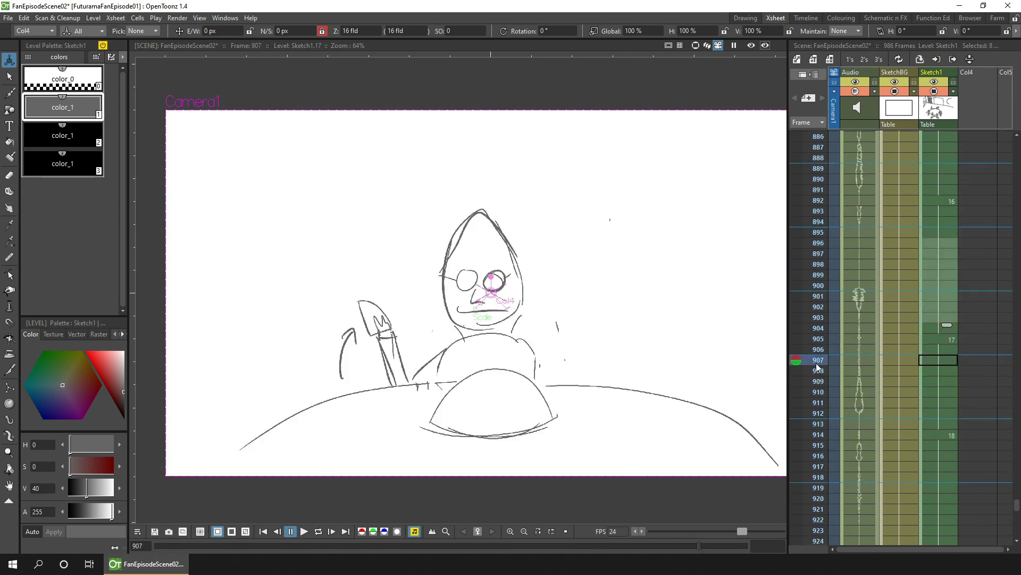
{"action": "key", "text": "p"}
{"action": "scroll", "coordinate": [957, 374], "scroll_direction": "up", "scroll_amount": 1}
{"action": "left_click", "coordinate": [938, 324]}
{"action": "scroll", "coordinate": [958, 417], "scroll_direction": "down", "scroll_amount": 1}
{"action": "mouse_move", "coordinate": [947, 176]}
{"action": "left_mouse_down"}
{"action": "mouse_move", "coordinate": [949, 362]}
{"action": "mouse_move", "coordinate": [948, 298]}
{"action": "left_mouse_up"}
{"action": "left_click", "coordinate": [938, 237]}
{"action": "mouse_move", "coordinate": [946, 245]}
{"action": "left_mouse_down"}
{"action": "mouse_move", "coordinate": [945, 502]}
{"action": "mouse_move", "coordinate": [945, 436]}
{"action": "left_mouse_up"}
Duplicate drawing 18 at the end of its hold in the Sketch1 column and save the scene.
{"action": "left_click", "coordinate": [940, 430]}
{"action": "key", "text": "d"}
{"action": "key", "text": "ctrl+s"}
Extend drawing 19 in the Sketch1 column from frame 958 through frame 986.
{"action": "scroll", "coordinate": [948, 442], "scroll_direction": "down", "scroll_amount": 3}
{"action": "left_click_drag", "start_coordinate": [947, 272], "coordinate": [921, 449]}
{"action": "scroll", "coordinate": [937, 425], "scroll_direction": "down", "scroll_amount": 2}
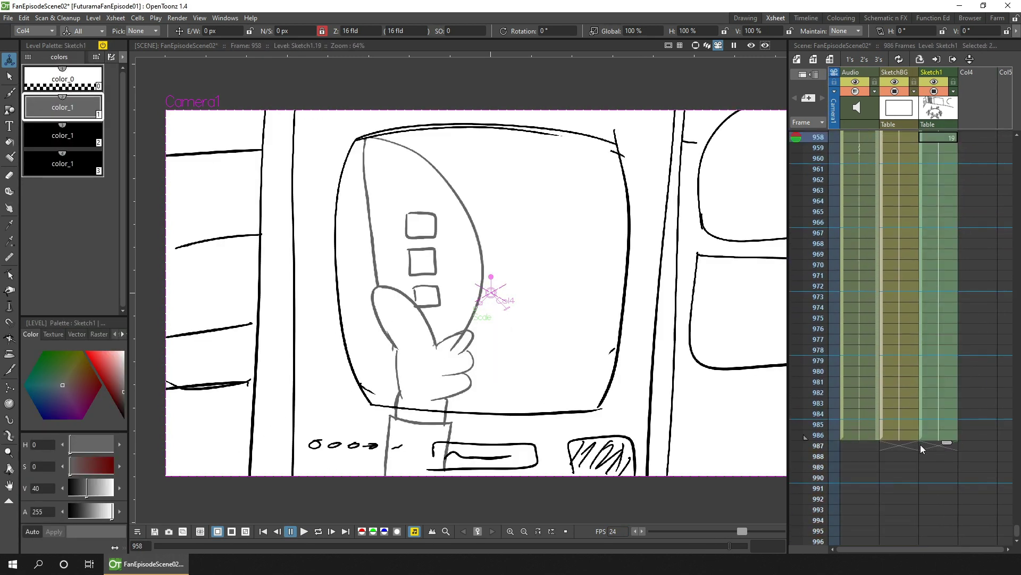
Redraw the finger onto the lowest button at frame 958 and erase the button lines overlapping it.
{"action": "key", "text": "b"}
{"action": "left_click", "coordinate": [944, 335]}
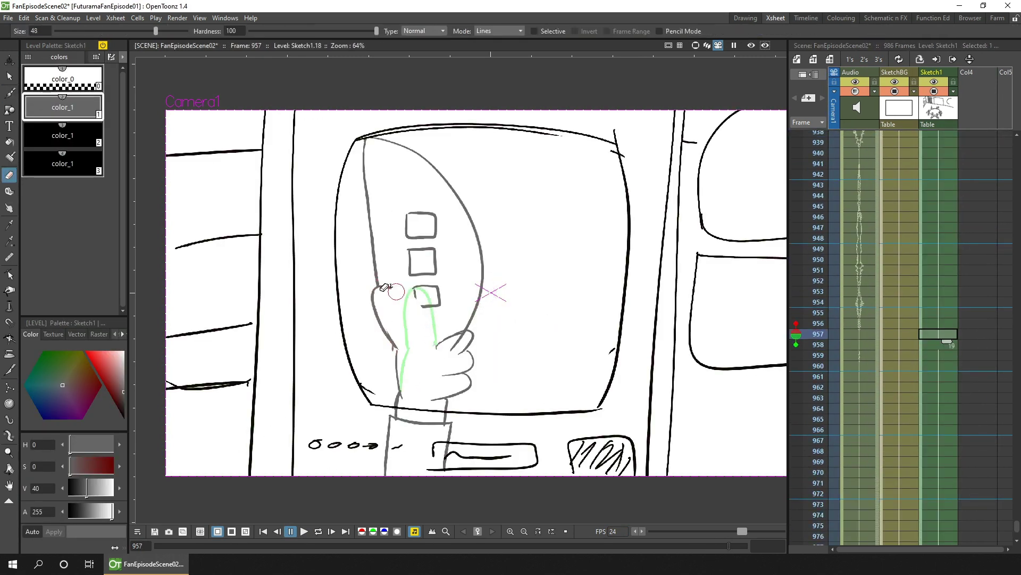
{"action": "scroll", "coordinate": [945, 338], "scroll_direction": "up", "scroll_amount": 2}
{"action": "left_click", "coordinate": [812, 360]}
{"action": "left_click", "coordinate": [797, 350]}
{"action": "scroll", "coordinate": [814, 372], "scroll_direction": "down", "scroll_amount": 1}
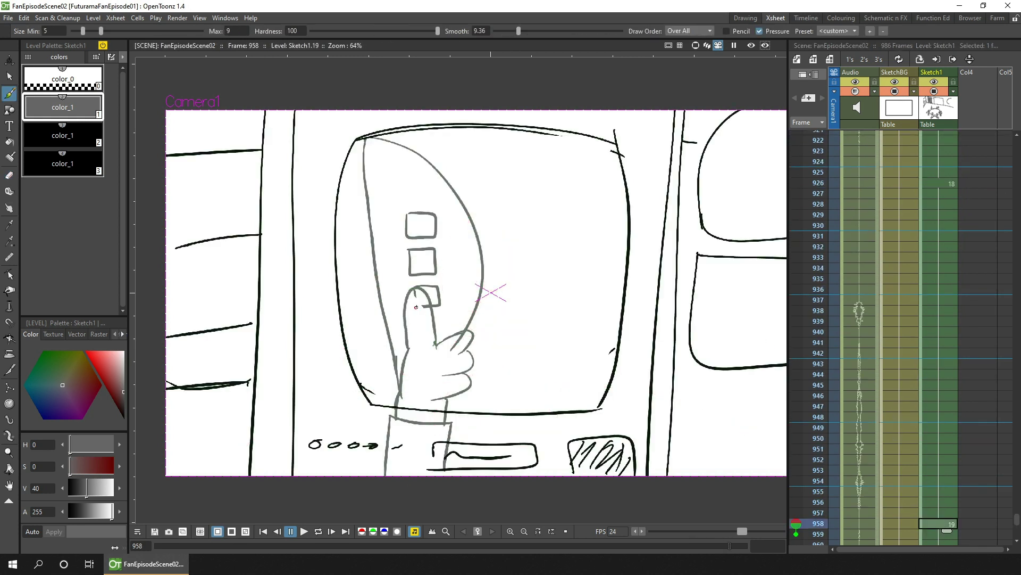
{"action": "key", "text": "e"}
{"action": "left_click_drag", "start_coordinate": [416, 294], "coordinate": [426, 307]}
Adjust the hold length of the Sketch1 drawing and play back the shot.
{"action": "left_click", "coordinate": [814, 238]}
{"action": "key", "text": "p"}
{"action": "left_click", "coordinate": [939, 325]}
{"action": "left_click_drag", "start_coordinate": [947, 333], "coordinate": [947, 439]}
{"action": "left_click", "coordinate": [303, 531]}
Open the scene FanEpisodeScene03 and play back its opening.
{"action": "left_click", "coordinate": [8, 18]}
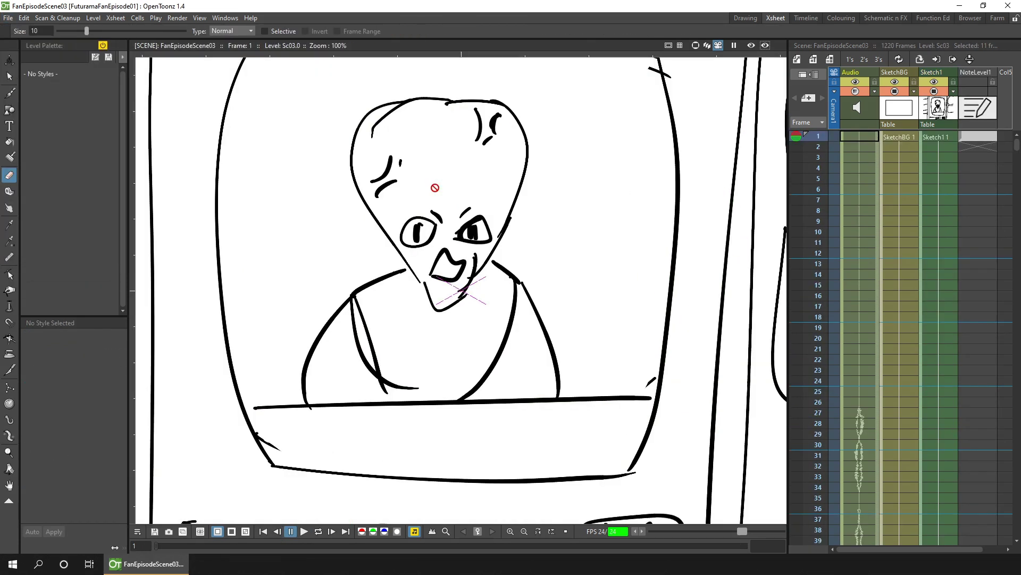
{"action": "left_click", "coordinate": [301, 531]}
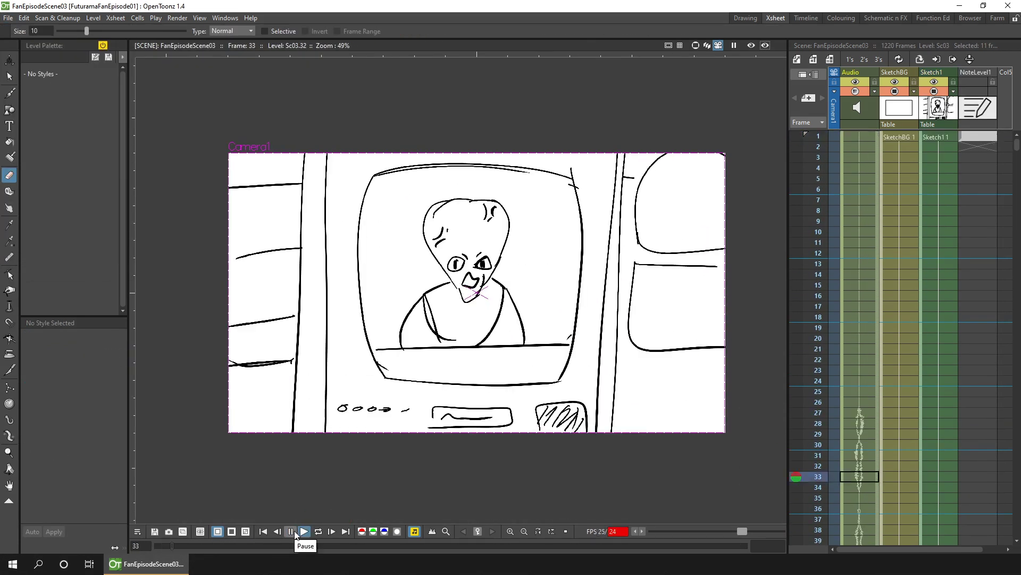
{"action": "left_click", "coordinate": [296, 535]}
Erase the desk line at frame 59 and enlarge the figure on the monitor to about 122%.
{"action": "left_click", "coordinate": [939, 299]}
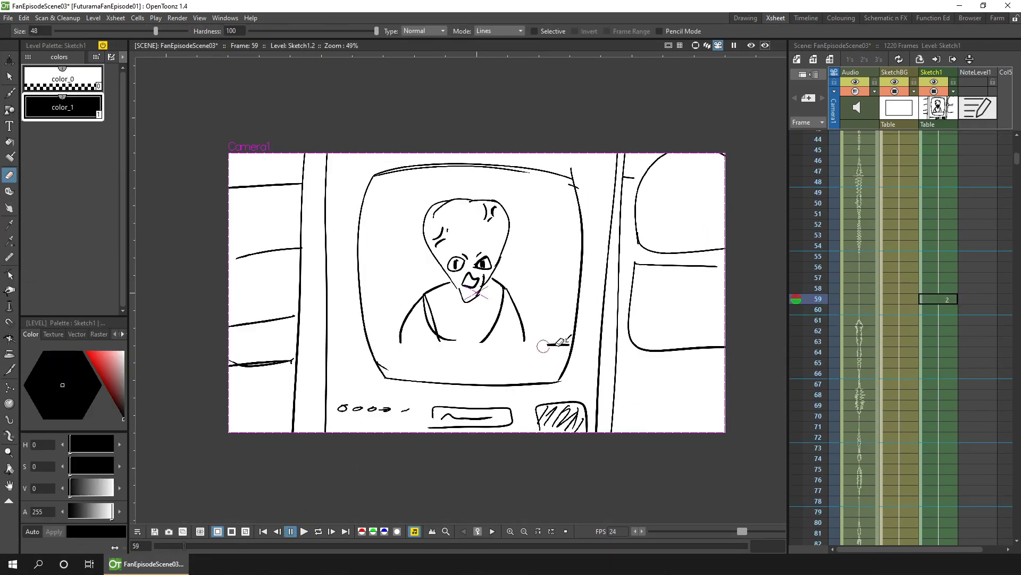
{"action": "left_click_drag", "start_coordinate": [532, 335], "coordinate": [400, 334]}
{"action": "key", "text": "s"}
{"action": "mouse_move", "coordinate": [442, 351]}
{"action": "left_mouse_down"}
{"action": "mouse_move", "coordinate": [460, 172]}
{"action": "mouse_move", "coordinate": [396, 345]}
{"action": "left_mouse_up"}
{"action": "left_click_drag", "start_coordinate": [560, 353], "coordinate": [589, 381]}
{"action": "left_click_drag", "start_coordinate": [377, 381], "coordinate": [351, 402]}
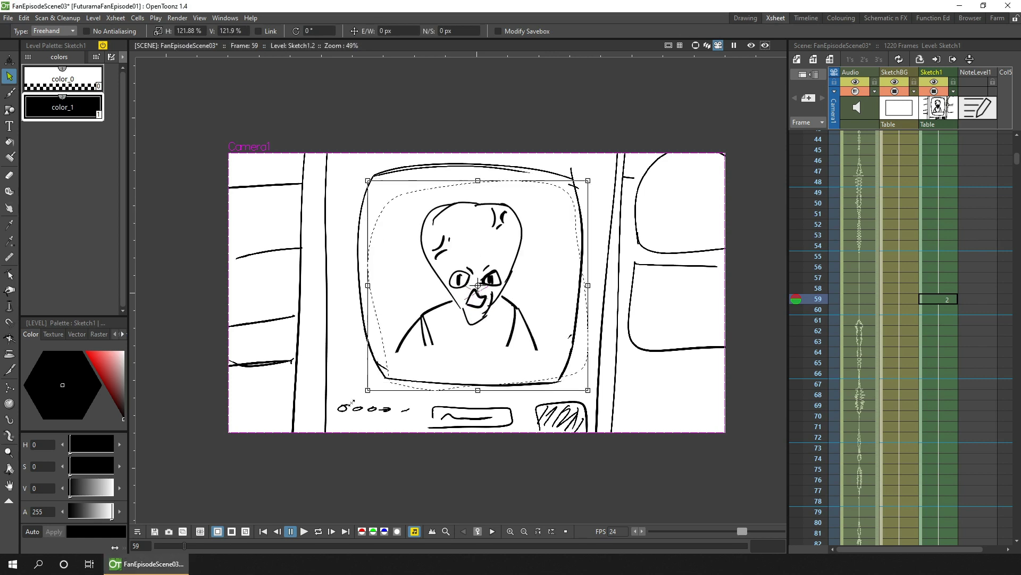
Play back the scene from frame 59.
{"action": "left_click", "coordinate": [304, 531]}
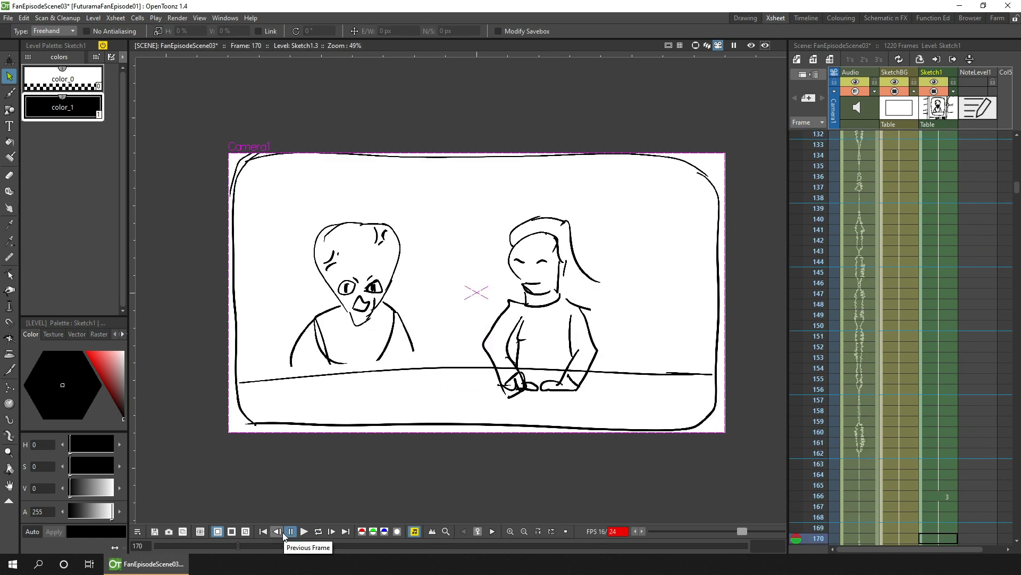
Step through the Sketch1 drawings from frame 166 and play back the scene from there.
{"action": "left_click", "coordinate": [264, 532]}
{"action": "left_click", "coordinate": [937, 296]}
{"action": "key", "text": "shift+Down"}
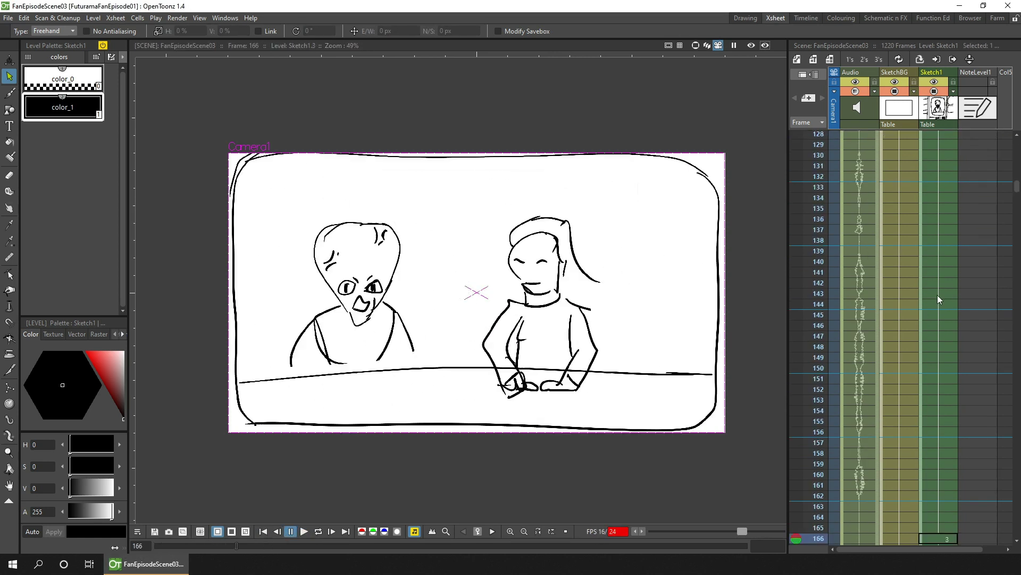
{"action": "key", "text": "shift+Down"}
{"action": "key", "text": "shift+Up"}
{"action": "key", "text": "shift+Down"}
{"action": "key", "text": "shift+Down"}
{"action": "key", "text": "shift+Down"}
{"action": "key", "text": "shift+Down"}
{"action": "key", "text": "shift+Down"}
{"action": "key", "text": "shift+Up"}
{"action": "key", "text": "shift+Up"}
{"action": "key", "text": "shift+Up"}
{"action": "left_click", "coordinate": [304, 532]}
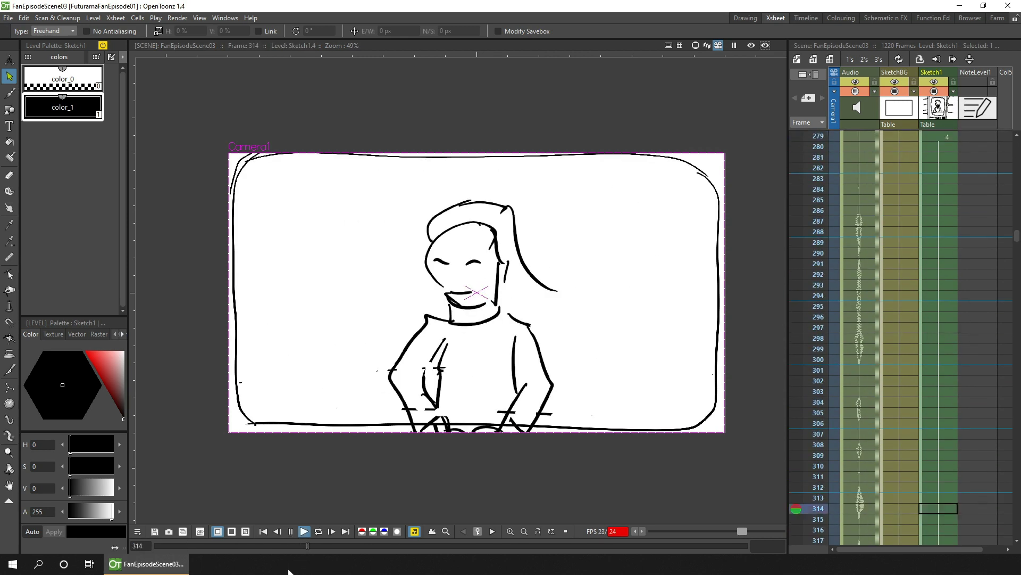
{"action": "left_click", "coordinate": [290, 531]}
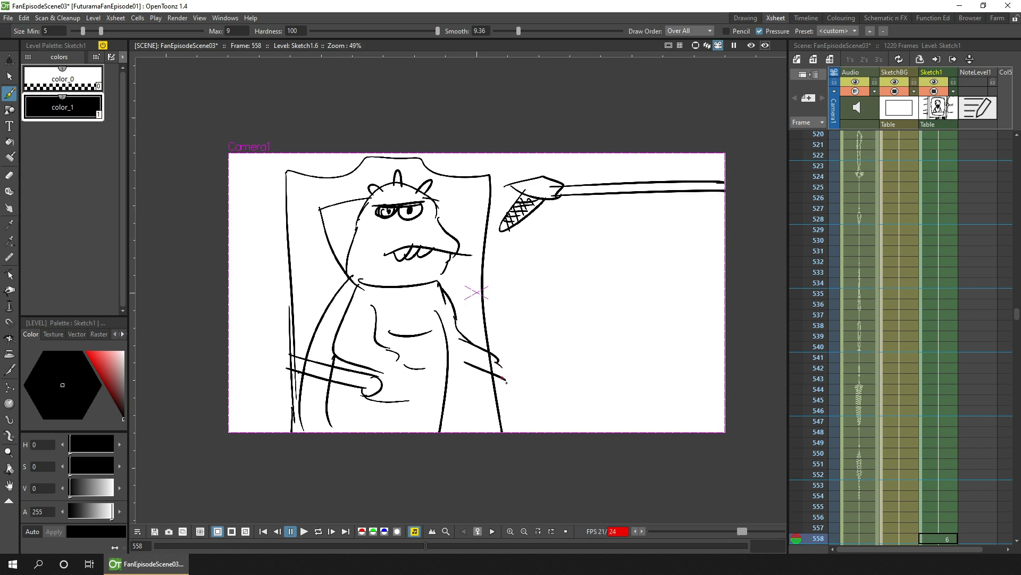
Copy the seated creature and its chair from the frame 558 drawing and paste them into the following Sketch1 drawings.
{"action": "scroll", "coordinate": [916, 530], "scroll_direction": "down", "scroll_amount": 10}
{"action": "key", "text": "s"}
{"action": "left_click_drag", "start_coordinate": [367, 505], "coordinate": [358, 515]}
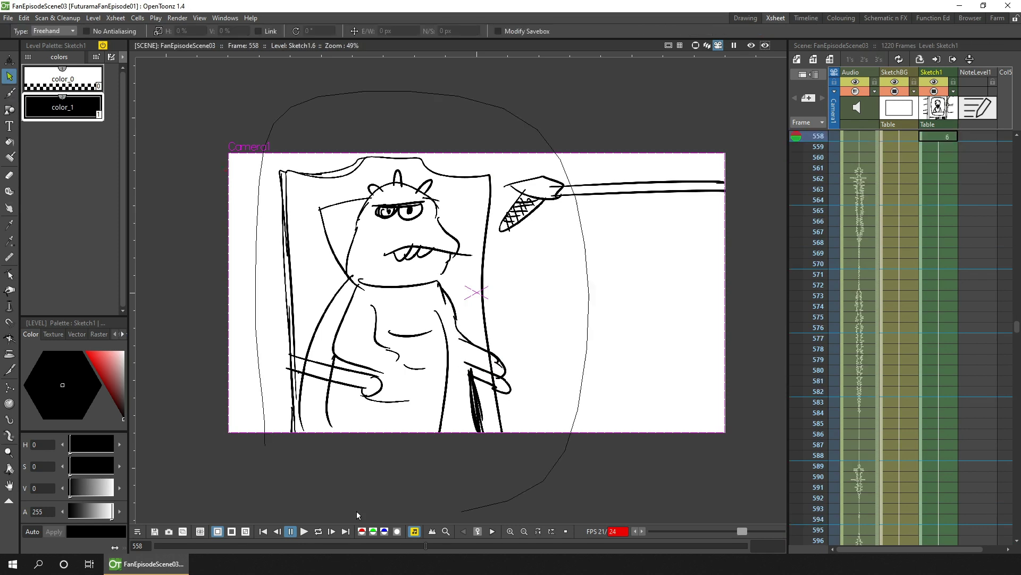
{"action": "key", "text": "ctrl+c"}
{"action": "key", "text": "period"}
{"action": "key", "text": "ctrl+v"}
{"action": "key", "text": "period"}
{"action": "key", "text": "period"}
{"action": "key", "text": "ctrl+v"}
{"action": "scroll", "coordinate": [948, 491], "scroll_direction": "down", "scroll_amount": 2}
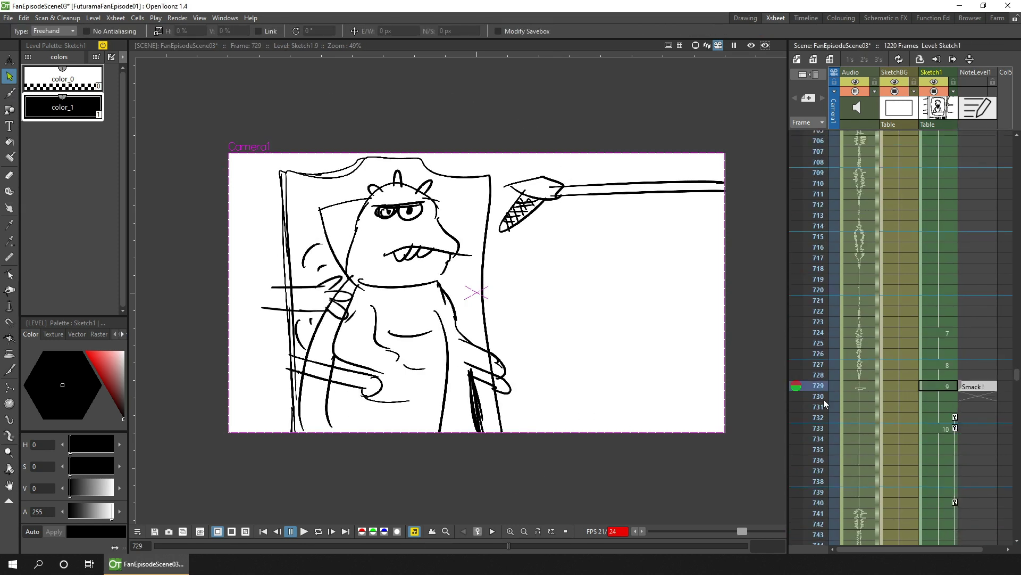
Duplicate the Sketch1 drawing at frame 731, erase the slapping hand at the creature's shoulder and redraw the arm hanging lower.
{"action": "left_click_drag", "start_coordinate": [824, 399], "coordinate": [823, 471]}
{"action": "left_click", "coordinate": [940, 406]}
{"action": "key", "text": "d"}
{"action": "key", "text": "e"}
{"action": "left_click_drag", "start_coordinate": [269, 310], "coordinate": [279, 288]}
{"action": "left_click_drag", "start_coordinate": [304, 310], "coordinate": [321, 295]}
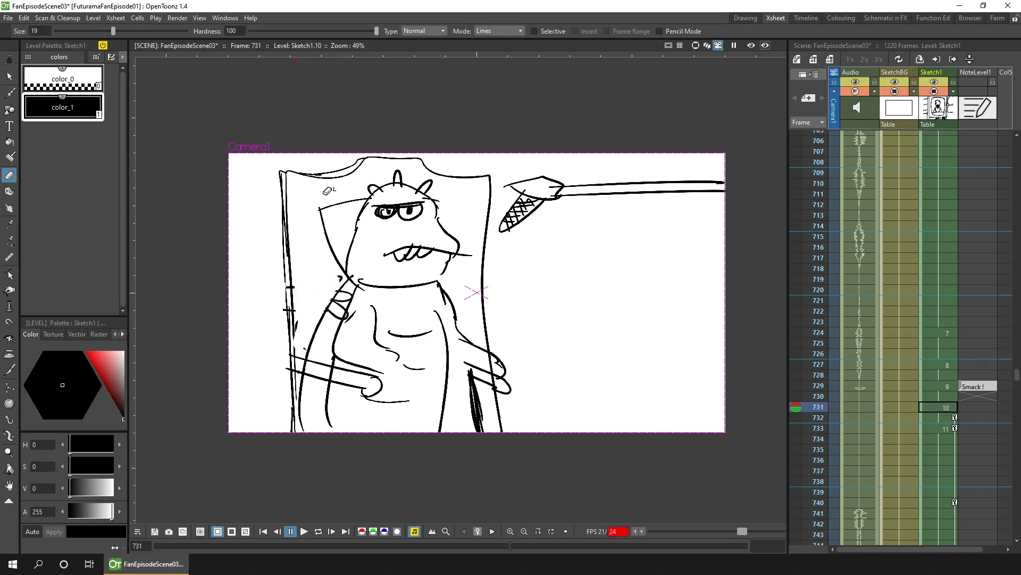
{"action": "key", "text": "b"}
{"action": "mouse_move", "coordinate": [241, 296]}
{"action": "left_mouse_down"}
{"action": "mouse_move", "coordinate": [276, 348]}
{"action": "mouse_move", "coordinate": [448, 346]}
{"action": "mouse_move", "coordinate": [458, 377]}
{"action": "left_mouse_up"}
Paste the creature into the drawing at frame 733 and redraw its eyes glancing sideways at frame 731.
{"action": "left_click", "coordinate": [931, 429]}
{"action": "key", "text": "ctrl+v"}
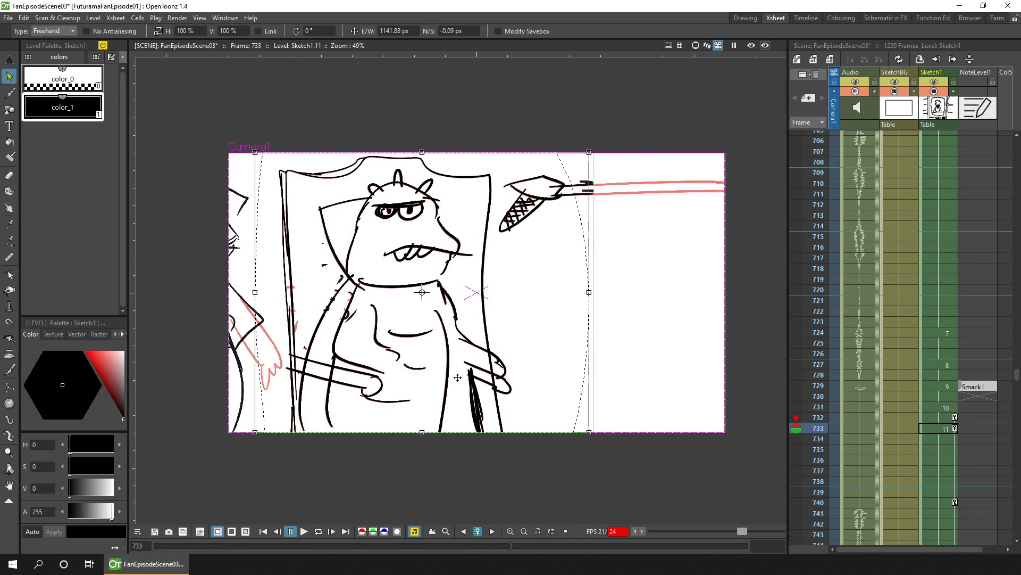
{"action": "left_click", "coordinate": [822, 407]}
{"action": "key", "text": "b"}
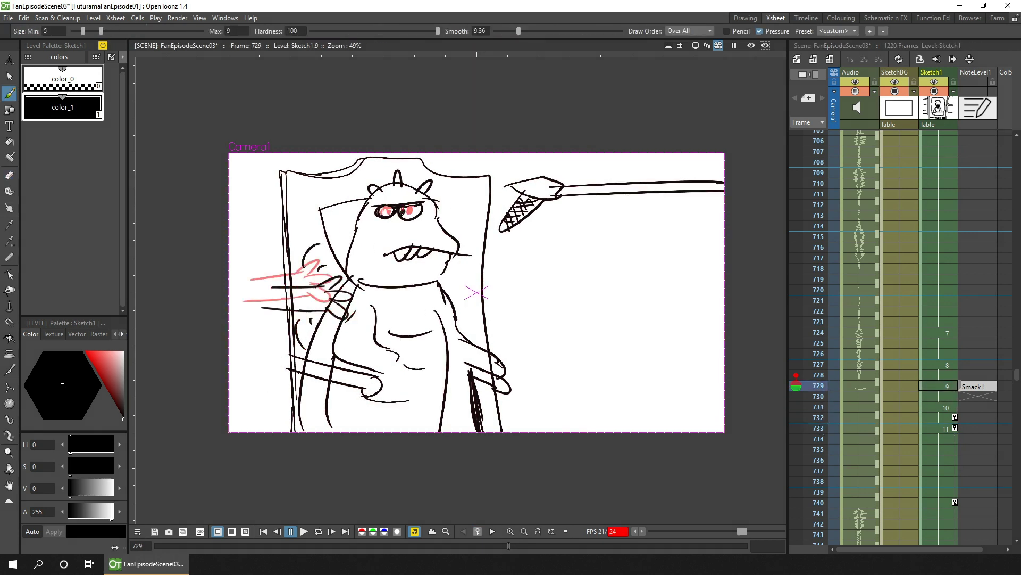
{"action": "left_click", "coordinate": [948, 407]}
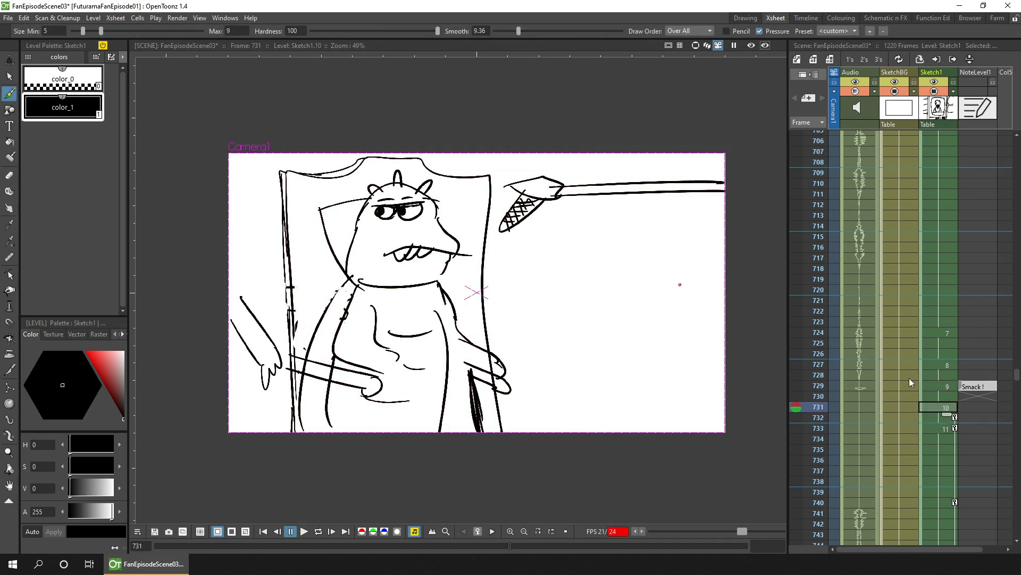
Scrub frames 729 to 733, save the scene and play back the smack in camera view.
{"action": "left_click_drag", "start_coordinate": [823, 386], "coordinate": [823, 429]}
{"action": "key", "text": "ctrl+s"}
{"action": "left_click", "coordinate": [695, 45]}
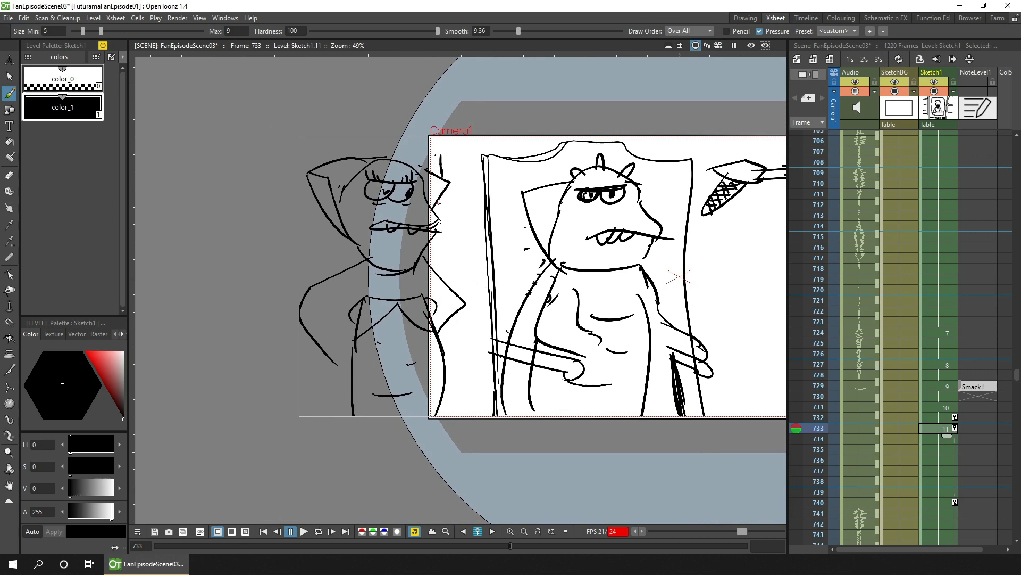
{"action": "key", "text": "a"}
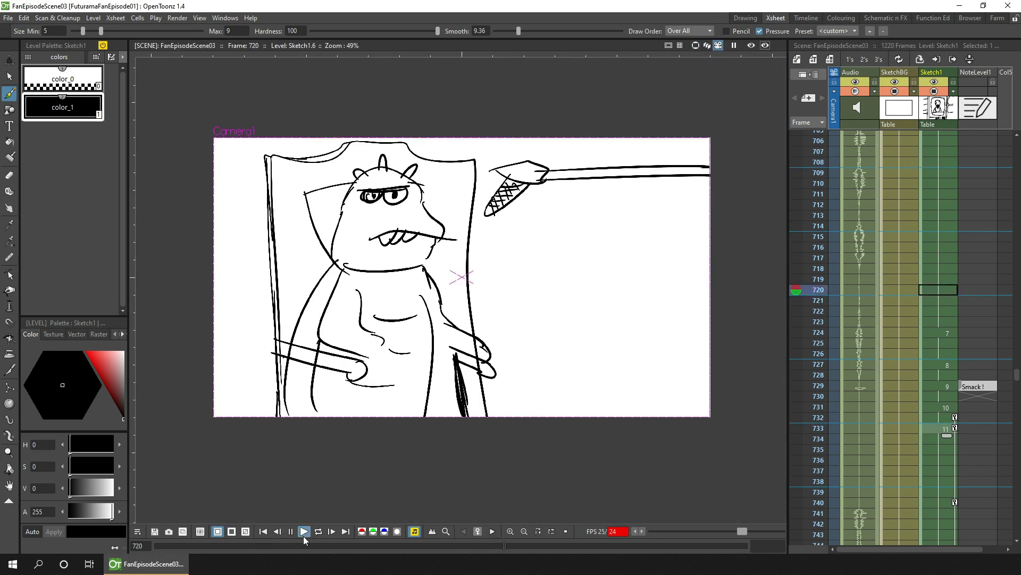
{"action": "left_click", "coordinate": [292, 531]}
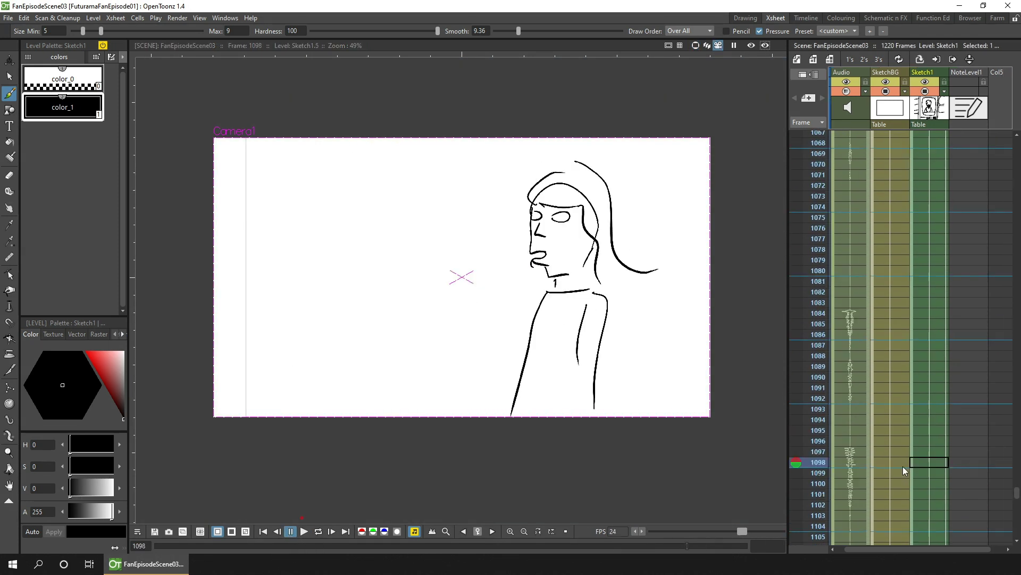
Zoom Camera1 in on the woman with a global scale of 67.91% at frame 1083 and play back the shot.
{"action": "left_click", "coordinate": [833, 355]}
{"action": "left_click", "coordinate": [492, 530]}
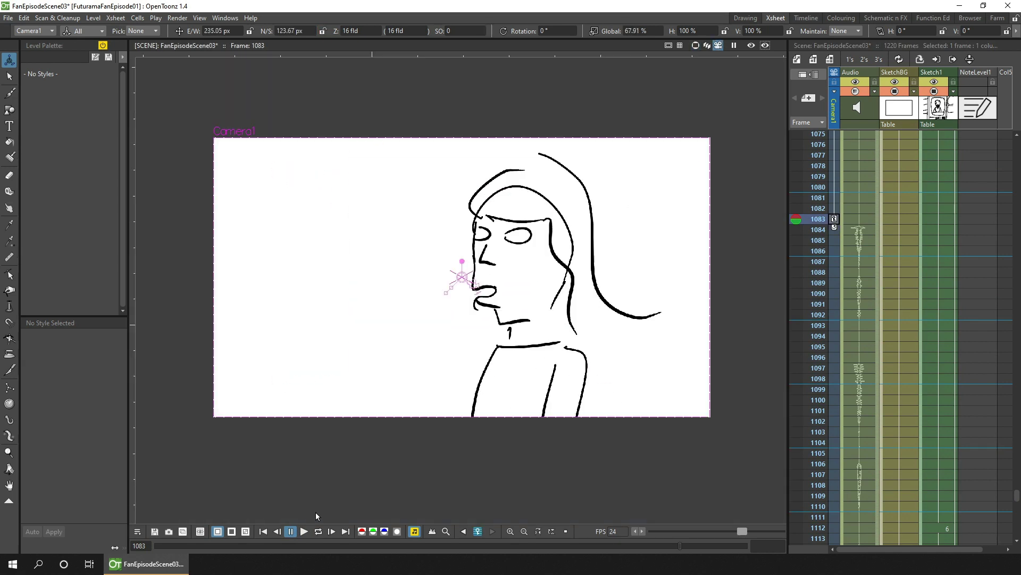
{"action": "left_click", "coordinate": [304, 531]}
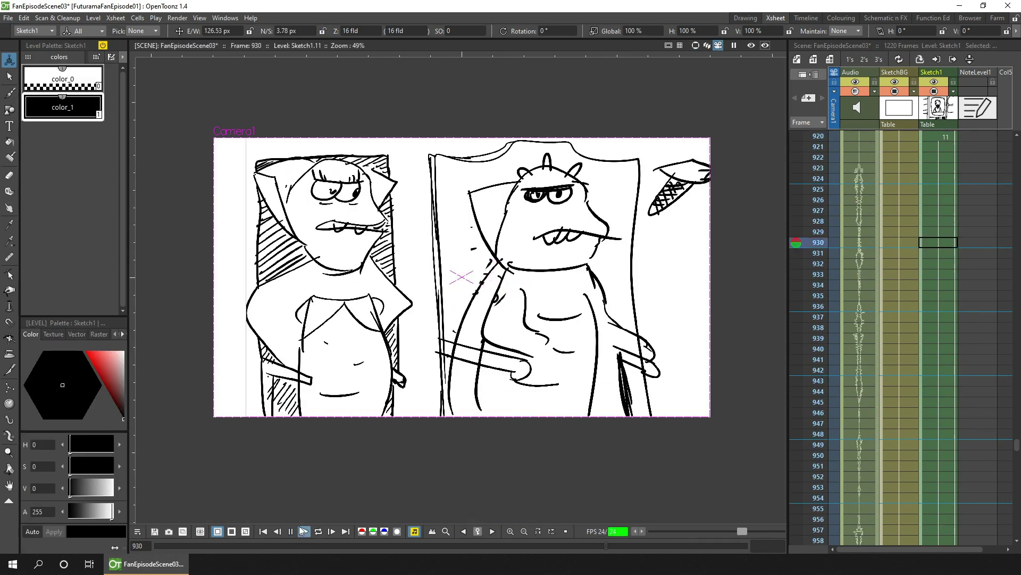
{"action": "left_click", "coordinate": [291, 531]}
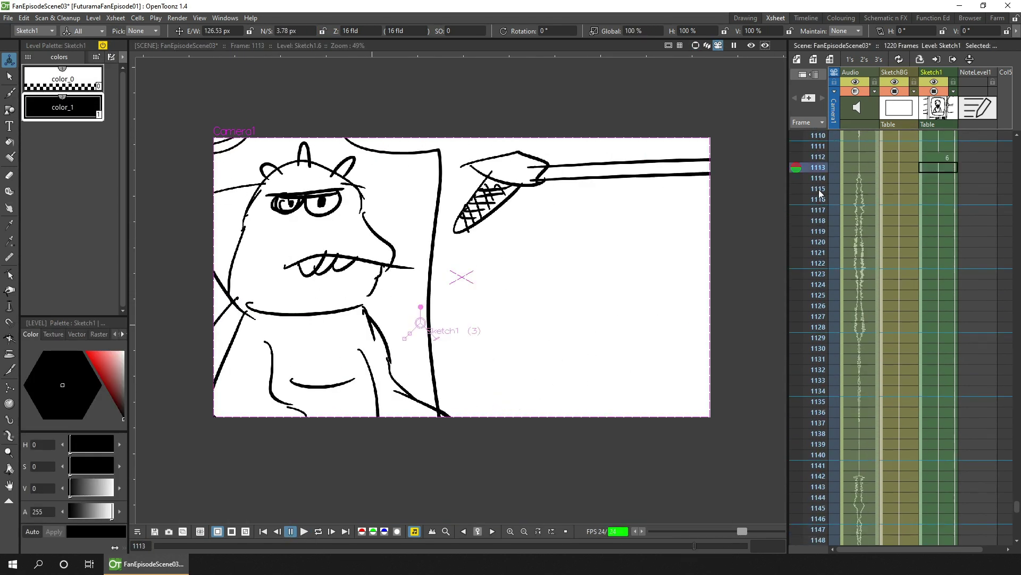
Check Camera1's frames around the zoom and play back the end of the shot.
{"action": "scroll", "coordinate": [819, 194], "scroll_direction": "up", "scroll_amount": 9}
{"action": "left_click", "coordinate": [835, 301]}
{"action": "left_click", "coordinate": [835, 311]}
{"action": "left_click", "coordinate": [834, 461]}
{"action": "left_click", "coordinate": [304, 531]}
{"action": "left_click", "coordinate": [290, 531]}
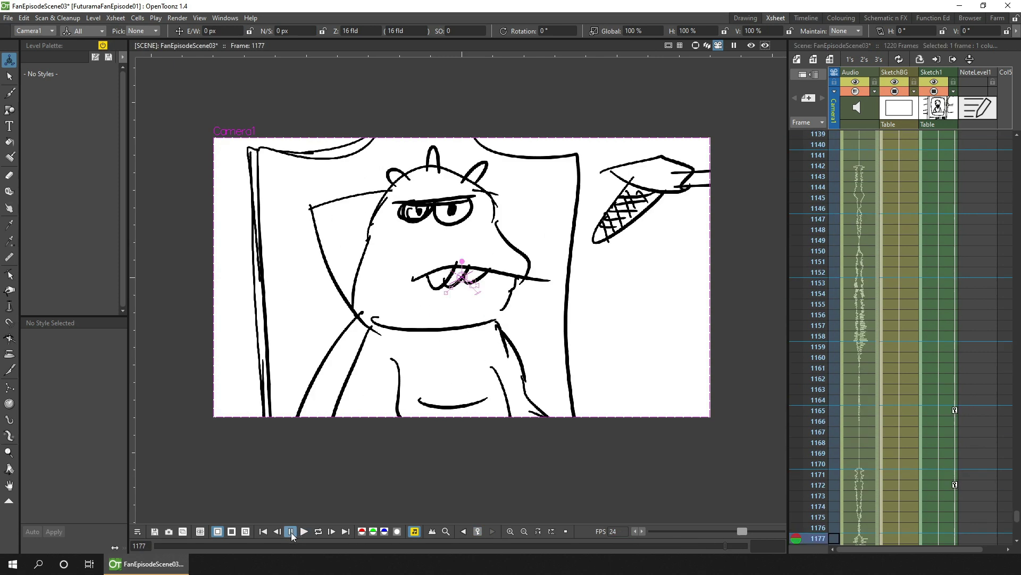
Enlarge the creature's close-up in Sketch1 between frames 1172 and 1178, setting the global scale to 220%.
{"action": "left_click", "coordinate": [955, 336]}
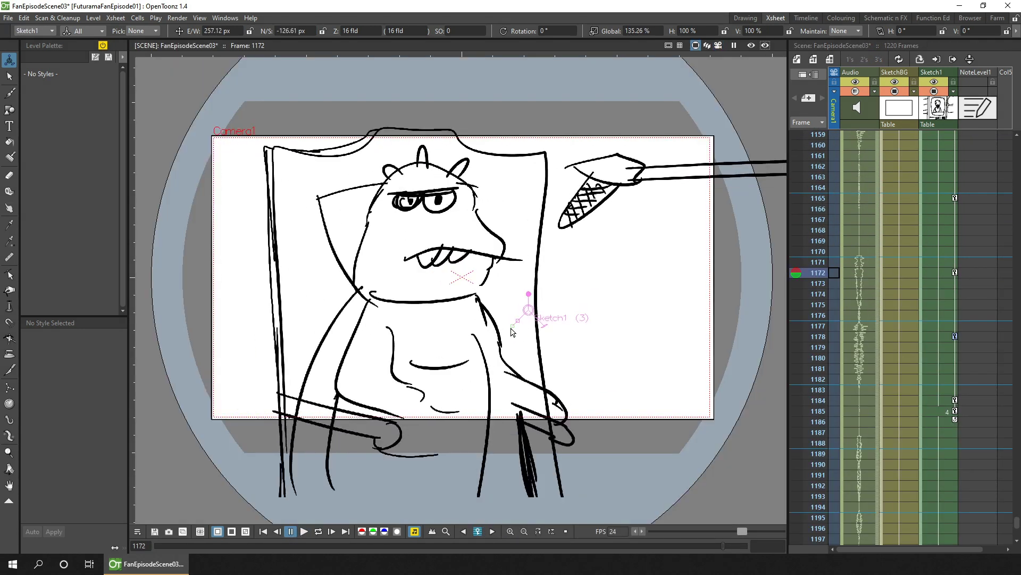
{"action": "mouse_move", "coordinate": [814, 273]}
{"action": "left_mouse_down"}
{"action": "mouse_move", "coordinate": [814, 139]}
{"action": "mouse_move", "coordinate": [814, 475]}
{"action": "left_mouse_up"}
{"action": "left_click", "coordinate": [954, 336]}
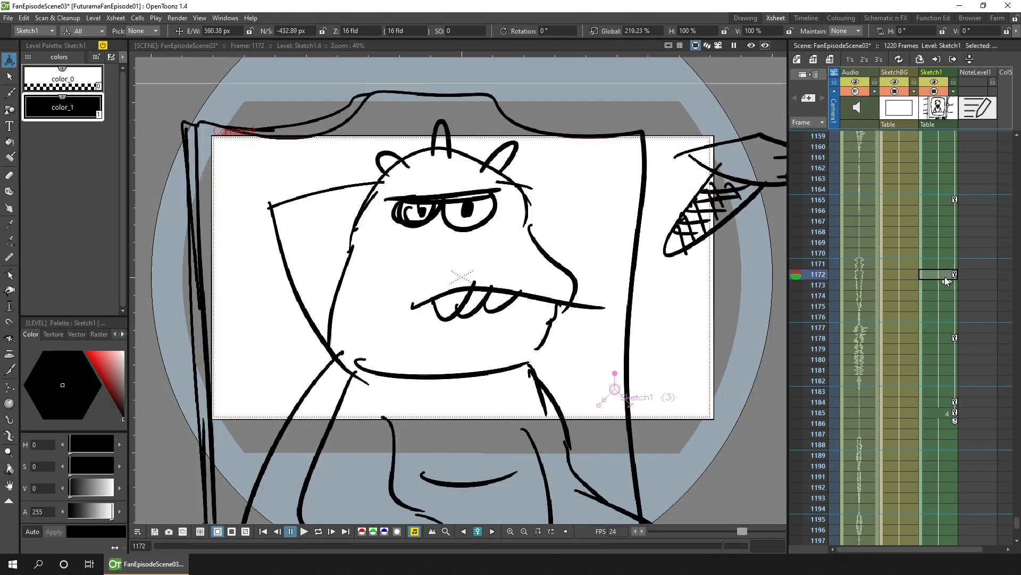
{"action": "left_click", "coordinate": [939, 339]}
{"action": "left_click", "coordinate": [663, 31]}
{"action": "type", "text": "220"}
{"action": "key", "text": "Return"}
Move the Sketch1 keyframe at frame 1178 to frame 1184 and check the surrounding frames.
{"action": "left_click", "coordinate": [954, 338]}
{"action": "left_click", "coordinate": [955, 274]}
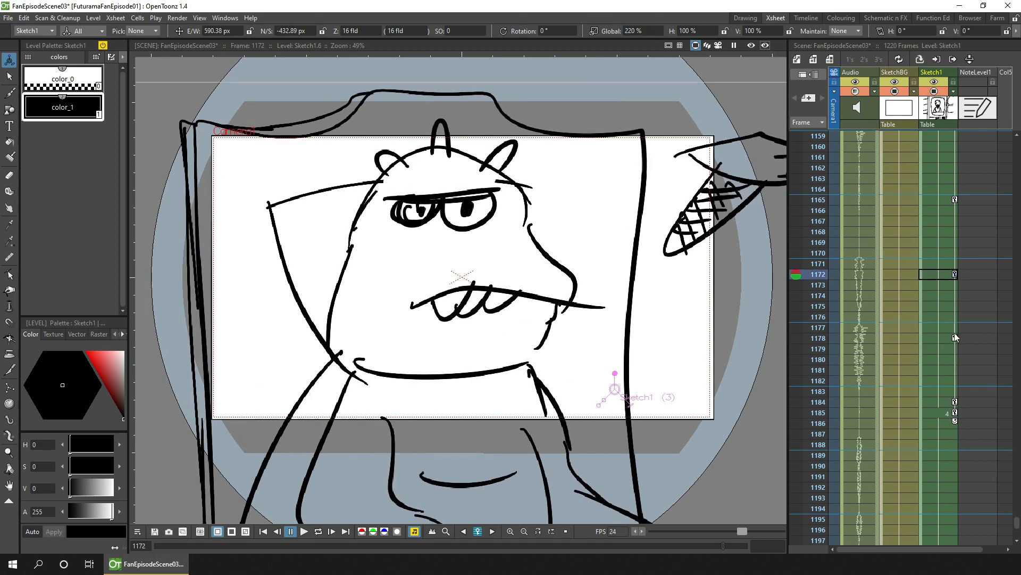
{"action": "mouse_move", "coordinate": [830, 337]}
{"action": "left_mouse_down"}
{"action": "mouse_move", "coordinate": [830, 419]}
{"action": "mouse_move", "coordinate": [830, 402]}
{"action": "left_mouse_up"}
{"action": "left_click_drag", "start_coordinate": [955, 338], "coordinate": [955, 402]}
{"action": "left_click", "coordinate": [830, 476]}
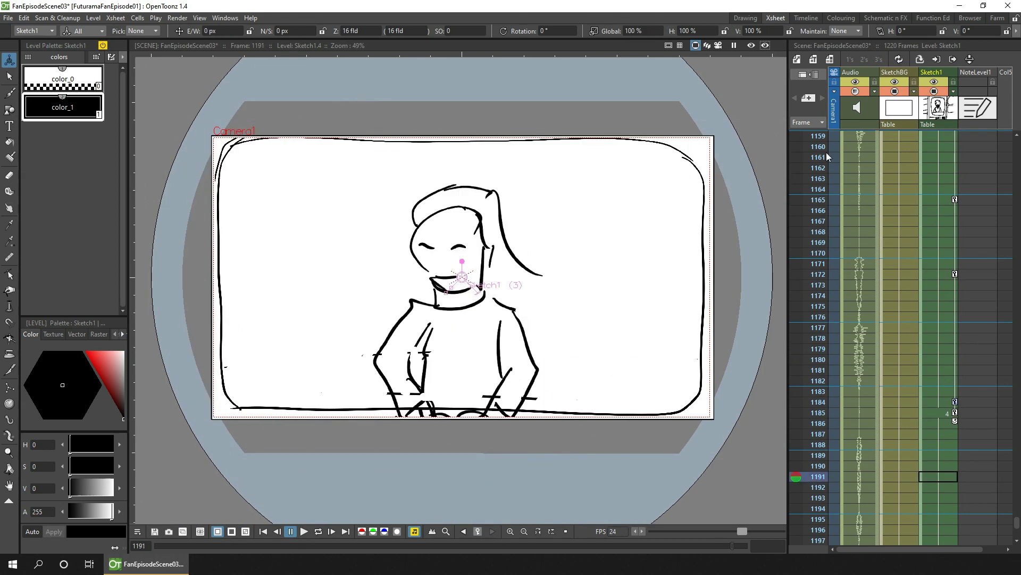
Scrub the zoom in camera view and delete the Sketch1 keyframe at frame 1172.
{"action": "left_click", "coordinate": [719, 46]}
{"action": "left_click_drag", "start_coordinate": [825, 146], "coordinate": [921, 289]}
{"action": "left_click", "coordinate": [955, 274]}
{"action": "key", "text": "Delete"}
Enlarge the creature at the frame 1184 keyframe to a global scale of about 255% in the camera stand view.
{"action": "left_click", "coordinate": [819, 508]}
{"action": "left_click", "coordinate": [696, 46]}
{"action": "left_click", "coordinate": [955, 402]}
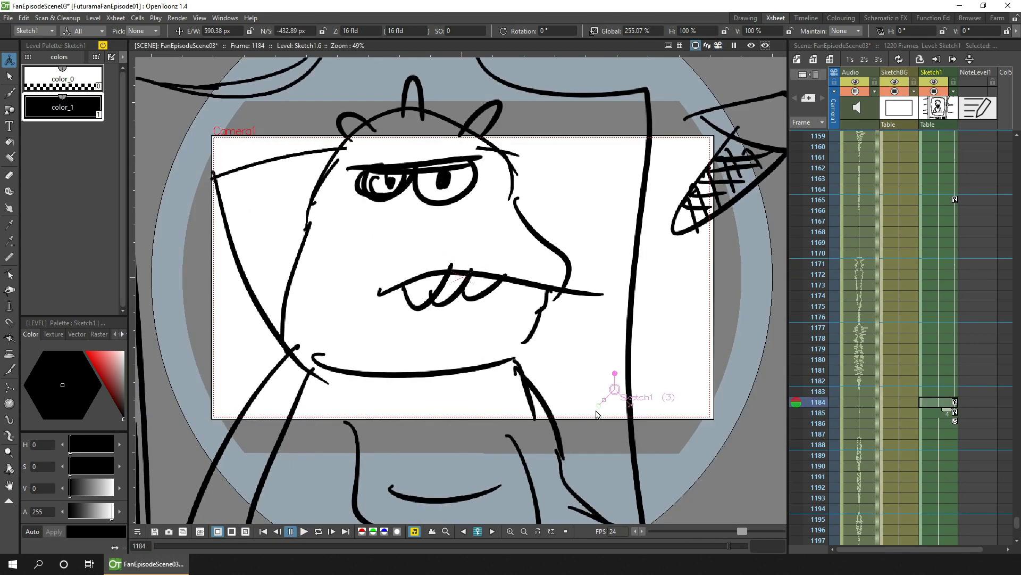
Move the Sketch1 keyframe at frame 1165 to frame 1170 and play the zoom through to the scene's last frame.
{"action": "left_click_drag", "start_coordinate": [955, 199], "coordinate": [955, 253]}
{"action": "left_click_drag", "start_coordinate": [812, 226], "coordinate": [818, 274]}
{"action": "right_click", "coordinate": [954, 275]}
{"action": "left_click", "coordinate": [963, 294]}
{"action": "left_click", "coordinate": [304, 531]}
{"action": "left_click", "coordinate": [304, 531]}
{"action": "left_click", "coordinate": [345, 531]}
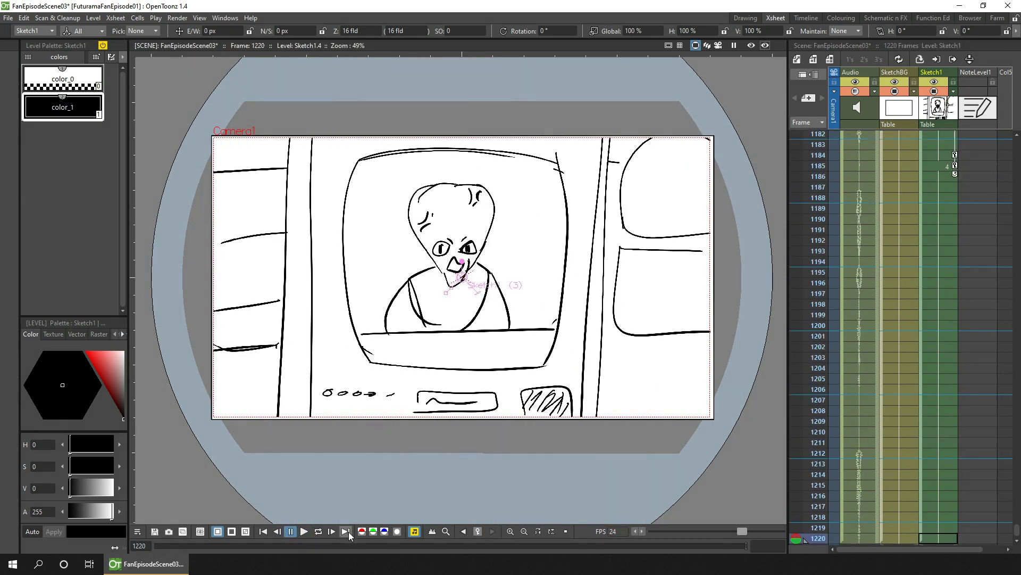
Save scene 03 and open the scene FanEpisodeScene04.
{"action": "key", "text": "ctrl+s"}
{"action": "left_click", "coordinate": [8, 18]}
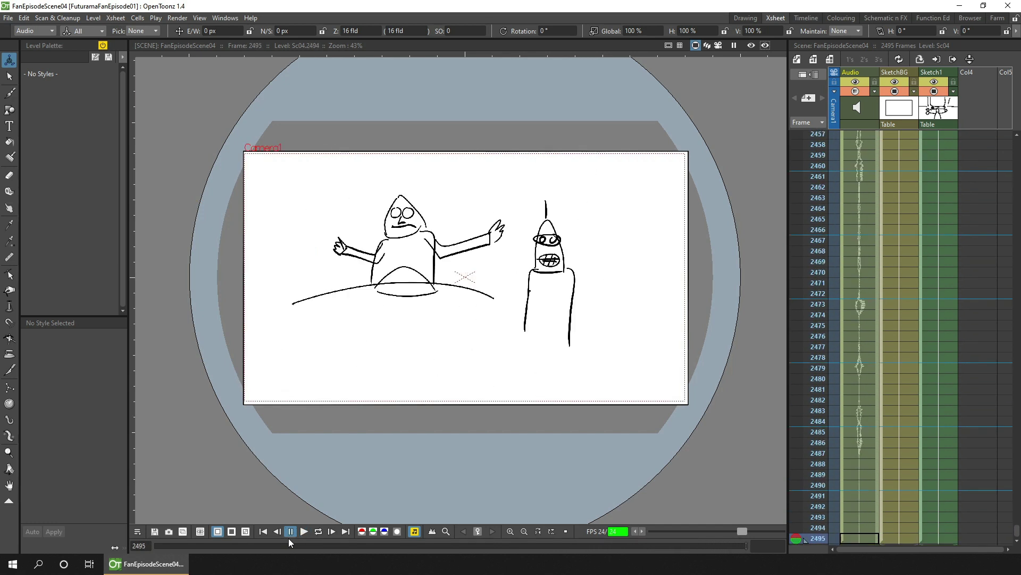
{"action": "left_click", "coordinate": [284, 532]}
Shrink the beaked character at frame 201 to about 60% and erase the end of the table line.
{"action": "left_click", "coordinate": [939, 432]}
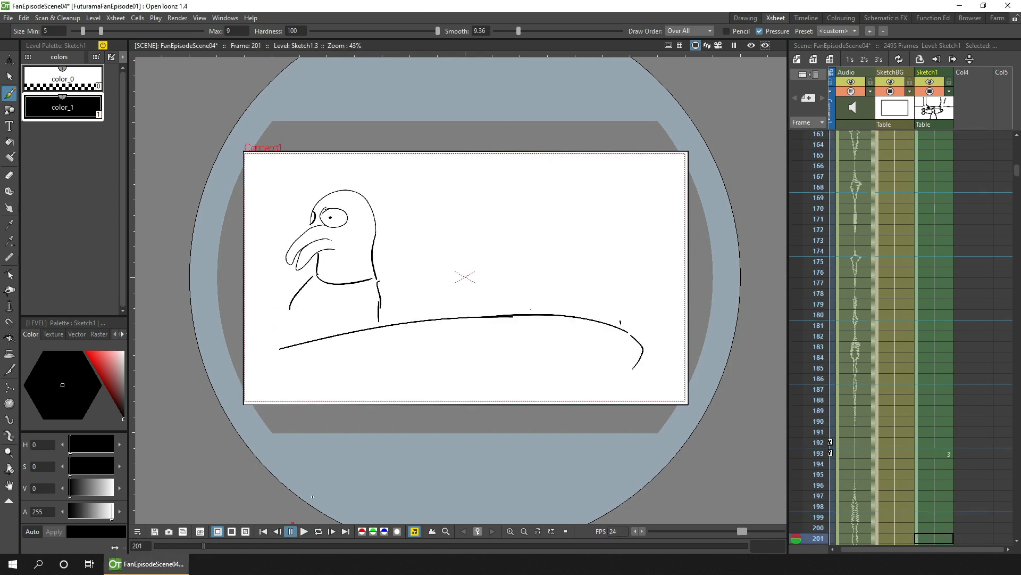
{"action": "left_click_drag", "start_coordinate": [319, 226], "coordinate": [350, 225]}
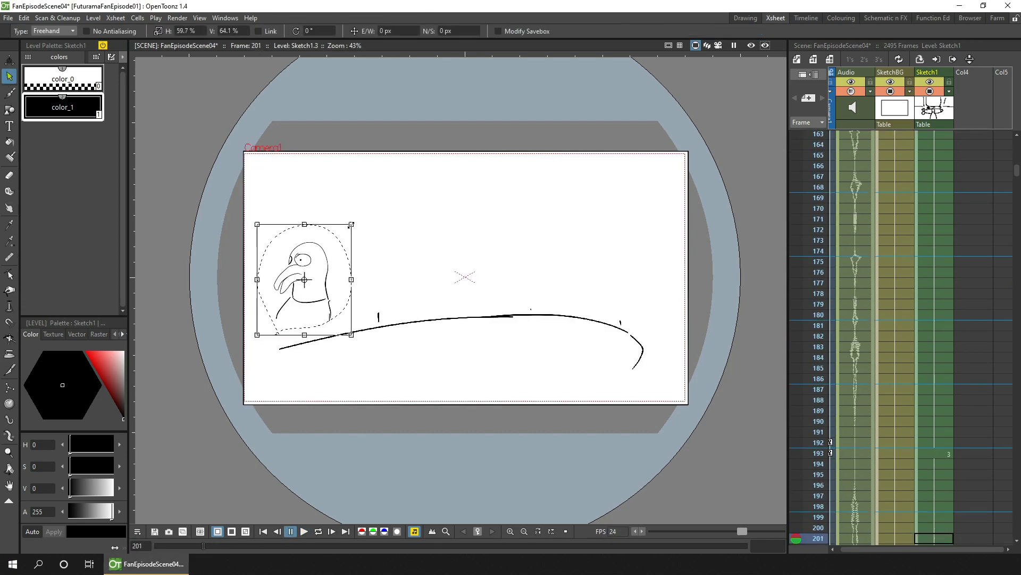
{"action": "key", "text": "e"}
{"action": "left_click_drag", "start_coordinate": [639, 362], "coordinate": [608, 322]}
Select and adjust further parts of the frame 201 table drawing and sketch additional strokes above the table.
{"action": "key", "text": "s"}
{"action": "left_click_drag", "start_coordinate": [505, 294], "coordinate": [476, 206]}
{"action": "mouse_move", "coordinate": [562, 250]}
{"action": "left_mouse_down"}
{"action": "mouse_move", "coordinate": [587, 222]}
{"action": "mouse_move", "coordinate": [601, 232]}
{"action": "left_mouse_up"}
{"action": "key", "text": "b"}
{"action": "key", "text": "s"}
{"action": "left_click_drag", "start_coordinate": [584, 197], "coordinate": [550, 191]}
{"action": "key", "text": "b"}
{"action": "left_click_drag", "start_coordinate": [667, 190], "coordinate": [642, 210]}
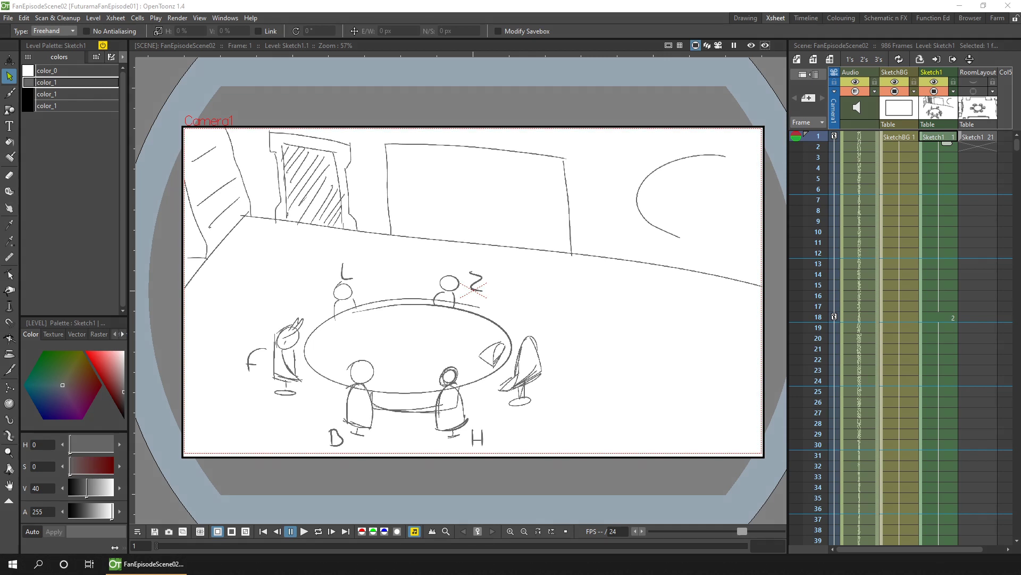
Widen the Xsheet in FanEpisodeScene02 and create a Toonz Vector Level named VCam at frame 1 of Col5.
{"action": "left_click_drag", "start_coordinate": [788, 158], "coordinate": [752, 159]}
{"action": "left_click", "coordinate": [975, 135]}
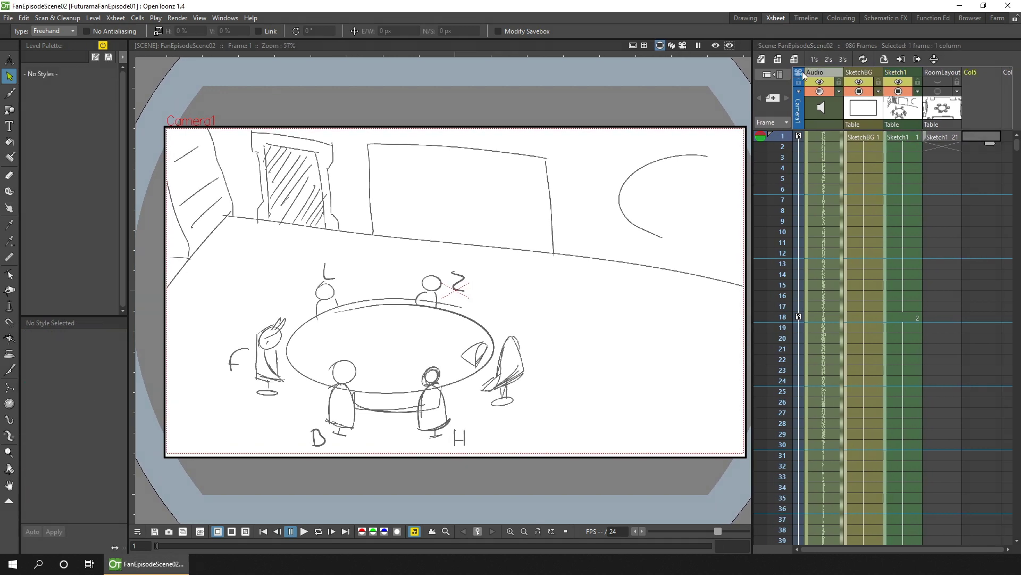
{"action": "left_click", "coordinate": [762, 62]}
{"action": "left_click", "coordinate": [763, 62]}
{"action": "left_click_drag", "start_coordinate": [231, 399], "coordinate": [464, 192]}
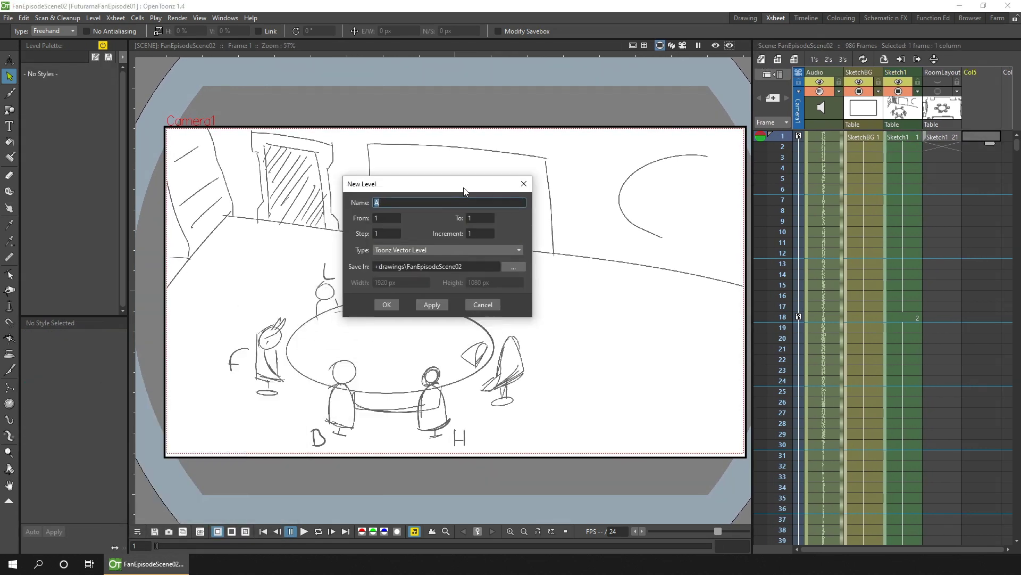
{"action": "type", "text": "VCam"}
{"action": "left_click", "coordinate": [398, 303]}
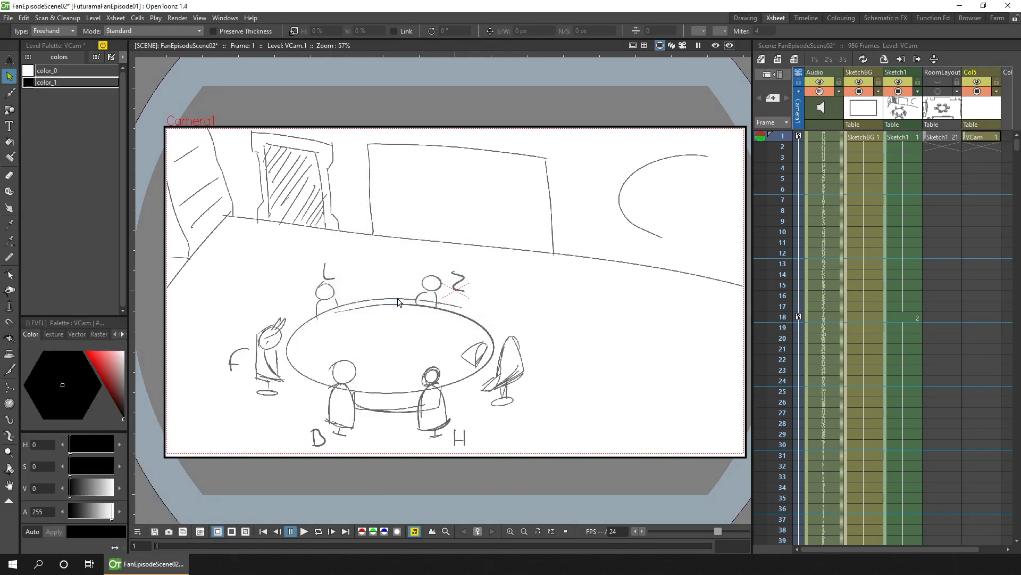
Rename the column Col5 as VCam.
{"action": "double_click", "coordinate": [975, 73]}
{"action": "type", "text": "VCam"}
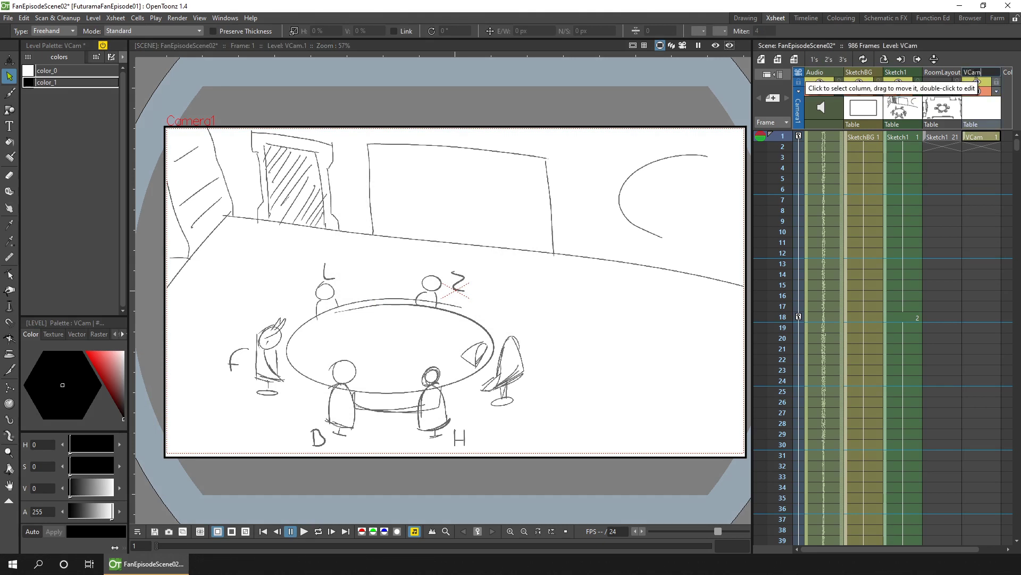
{"action": "key", "text": "Return"}
Draw a rectangle along the camera frame's border on the VCam level and make its style color_1 red.
{"action": "left_click", "coordinate": [10, 110]}
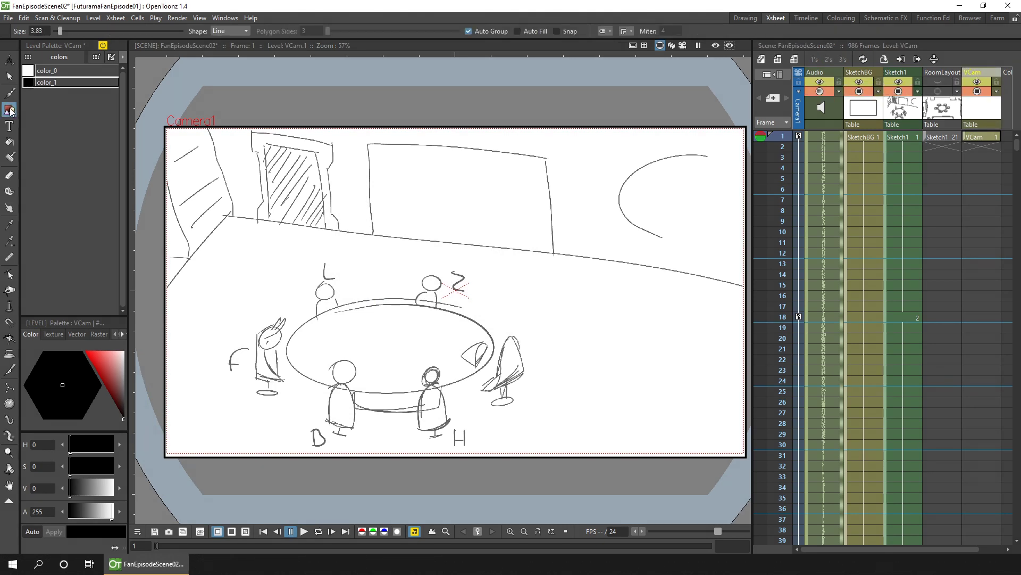
{"action": "left_click", "coordinate": [238, 30]}
{"action": "left_click", "coordinate": [239, 40]}
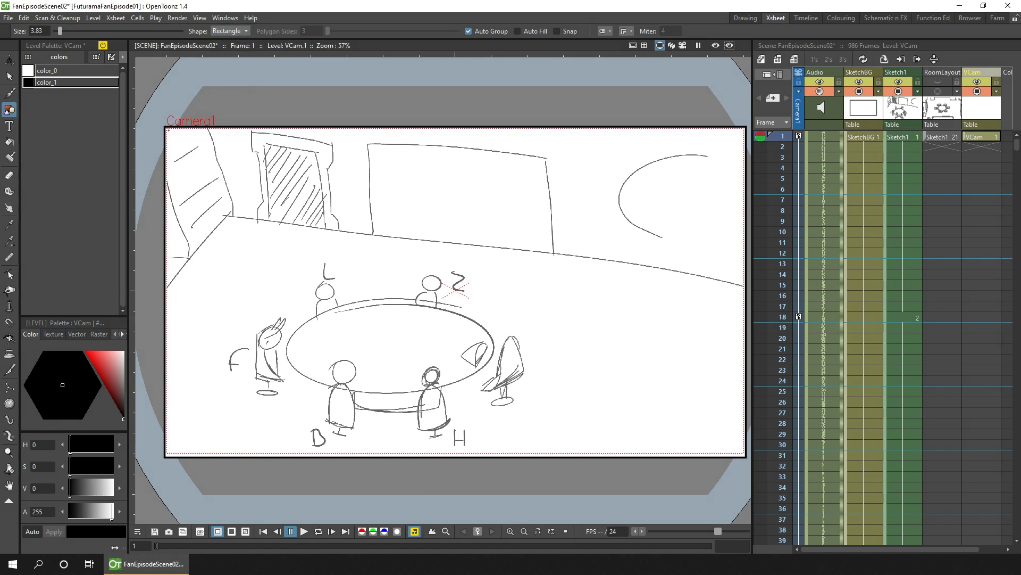
{"action": "left_click_drag", "start_coordinate": [165, 128], "coordinate": [744, 452]}
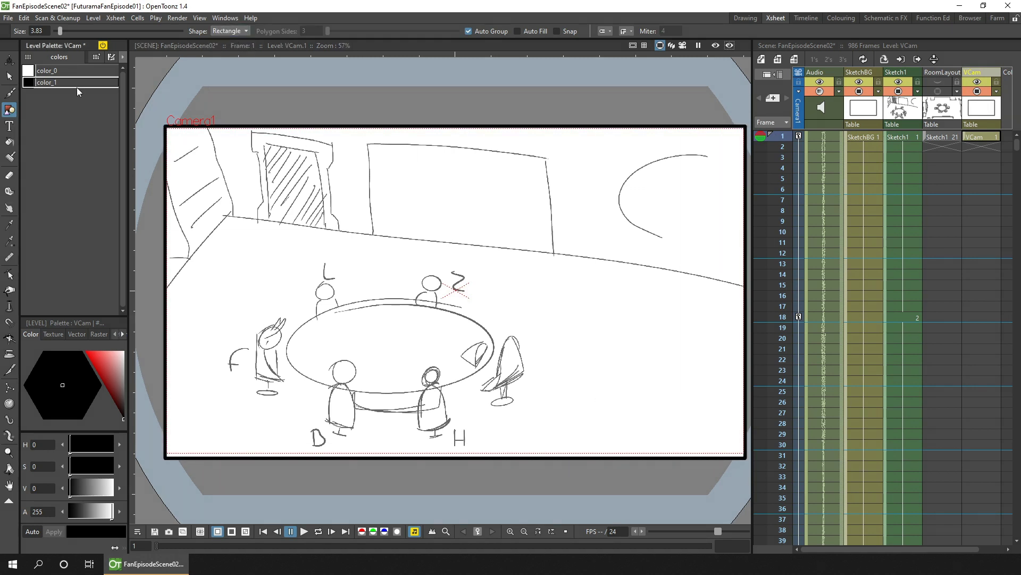
{"action": "left_click", "coordinate": [98, 362]}
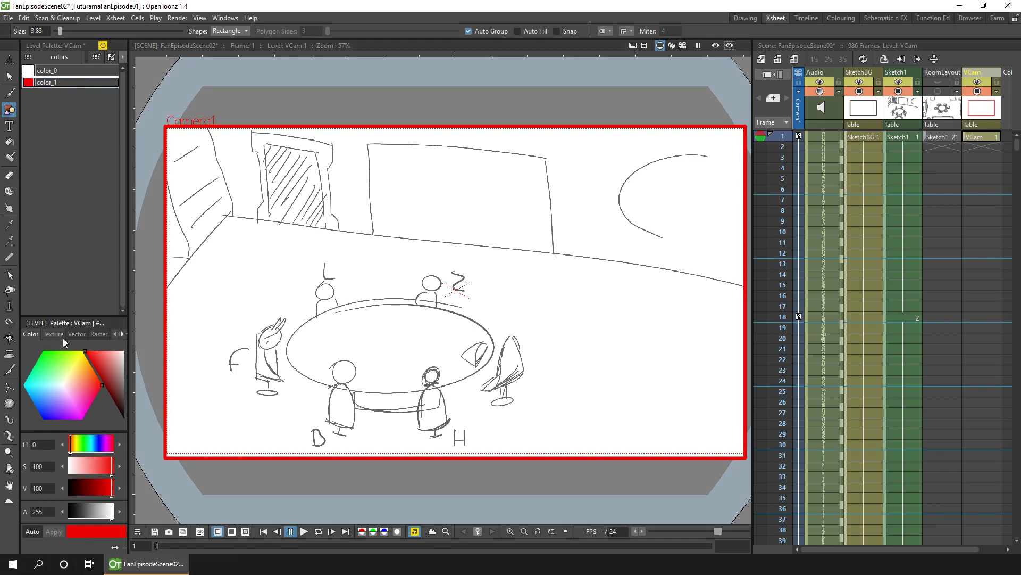
Repeat the VCam drawing from frame 1 up to frame 986, matching the scene's last frame.
{"action": "left_click_drag", "start_coordinate": [1016, 146], "coordinate": [1004, 552]}
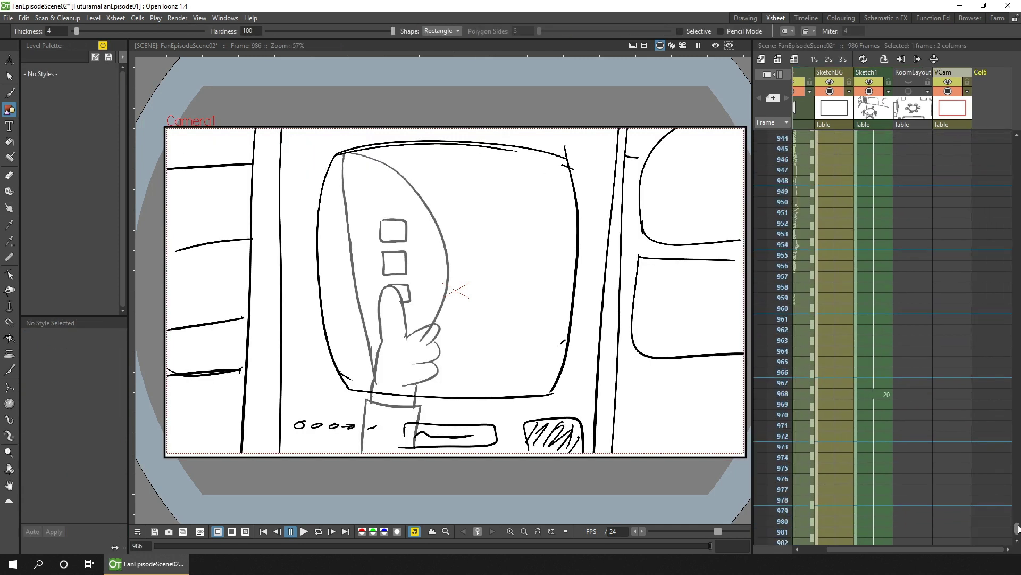
{"action": "left_click_drag", "start_coordinate": [1018, 529], "coordinate": [1012, 117]}
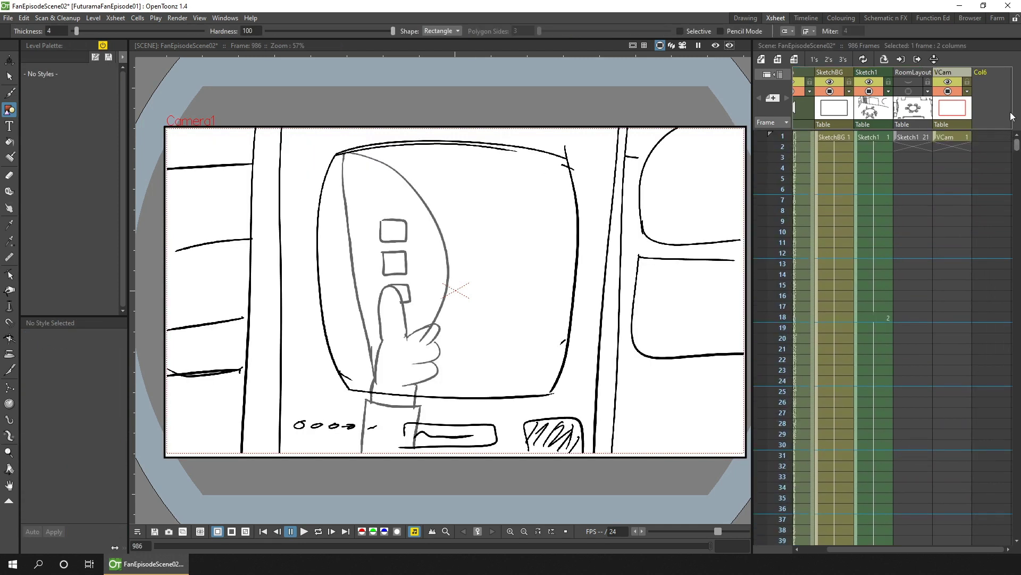
{"action": "left_click", "coordinate": [952, 137]}
{"action": "left_click_drag", "start_coordinate": [842, 549], "coordinate": [816, 551]}
{"action": "right_click", "coordinate": [975, 136]}
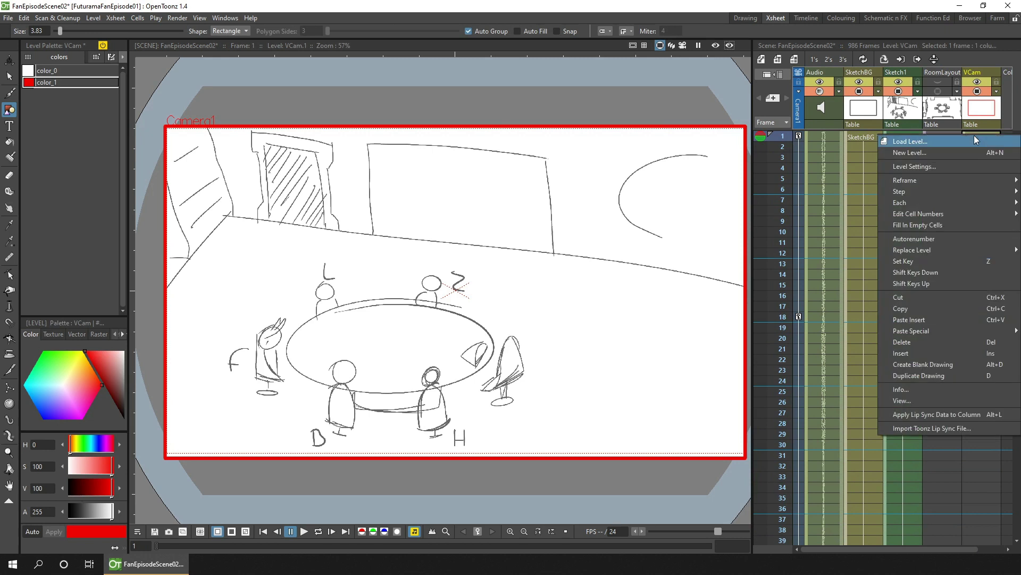
{"action": "mouse_move", "coordinate": [975, 214]}
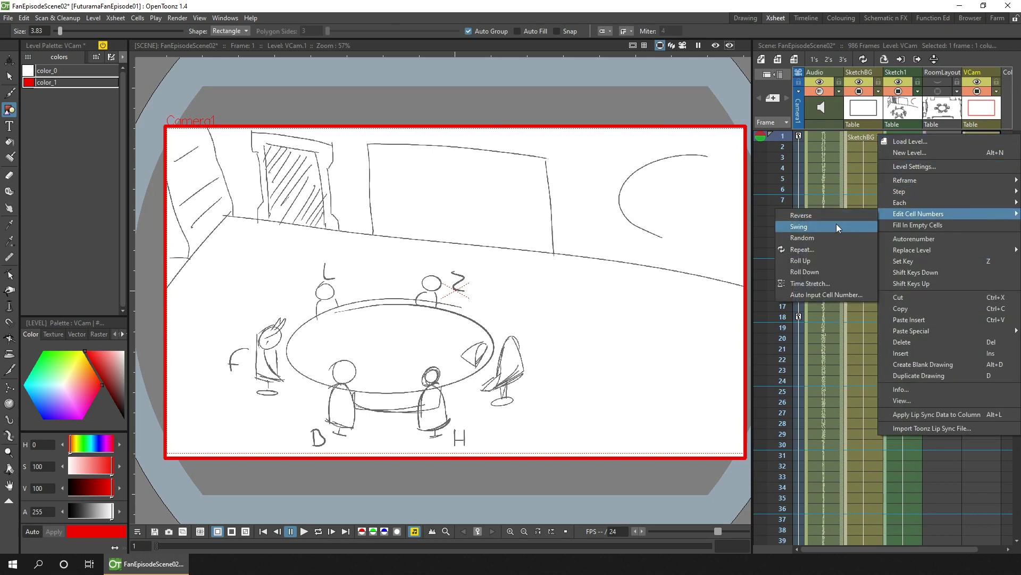
{"action": "left_click", "coordinate": [801, 249]}
{"action": "double_click", "coordinate": [600, 285]}
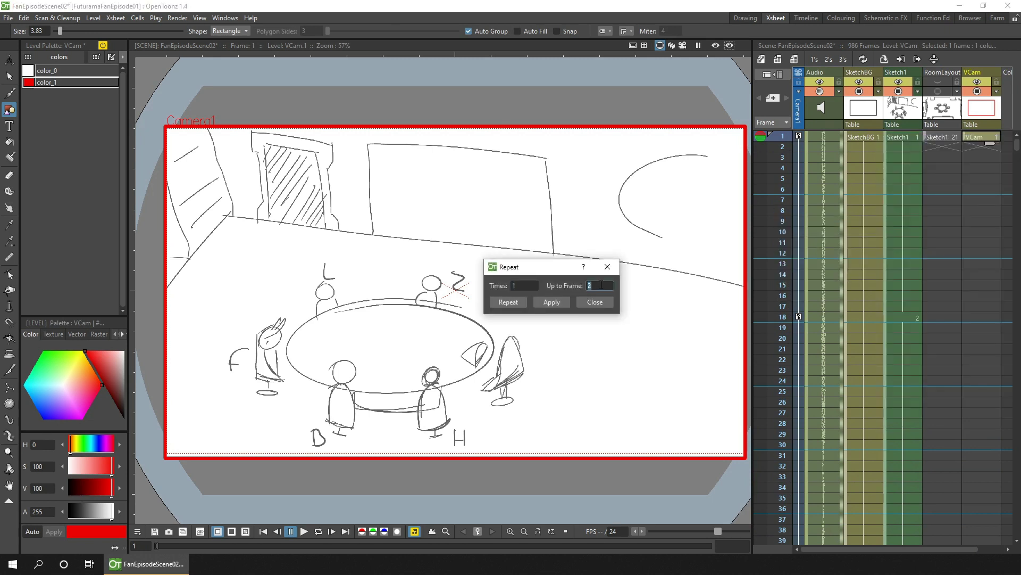
{"action": "type", "text": "986"}
{"action": "left_click", "coordinate": [505, 301]}
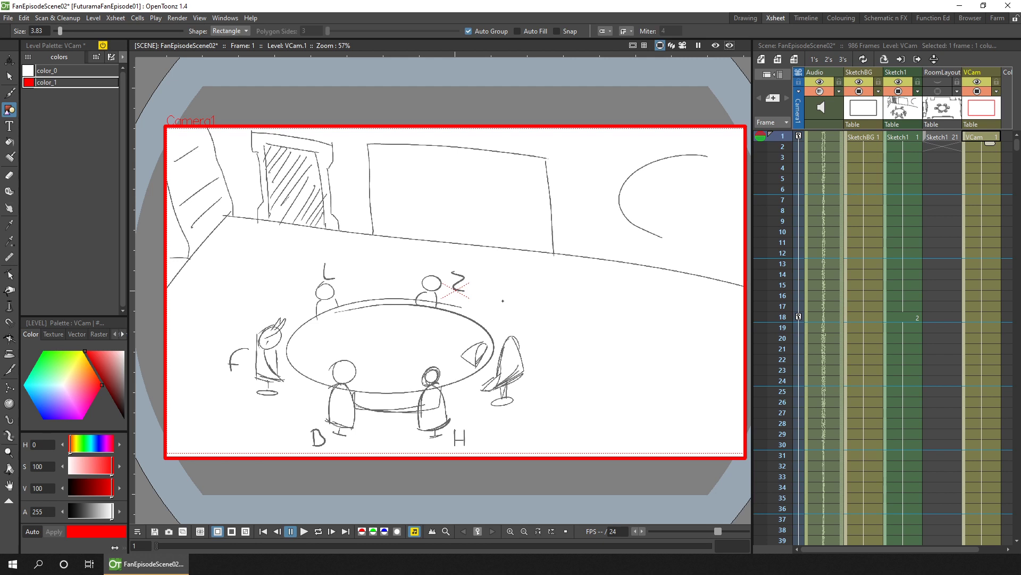
Move all keyframes from the Camera1 column to the VCam column, starting at frame 1.
{"action": "left_click", "coordinate": [799, 136]}
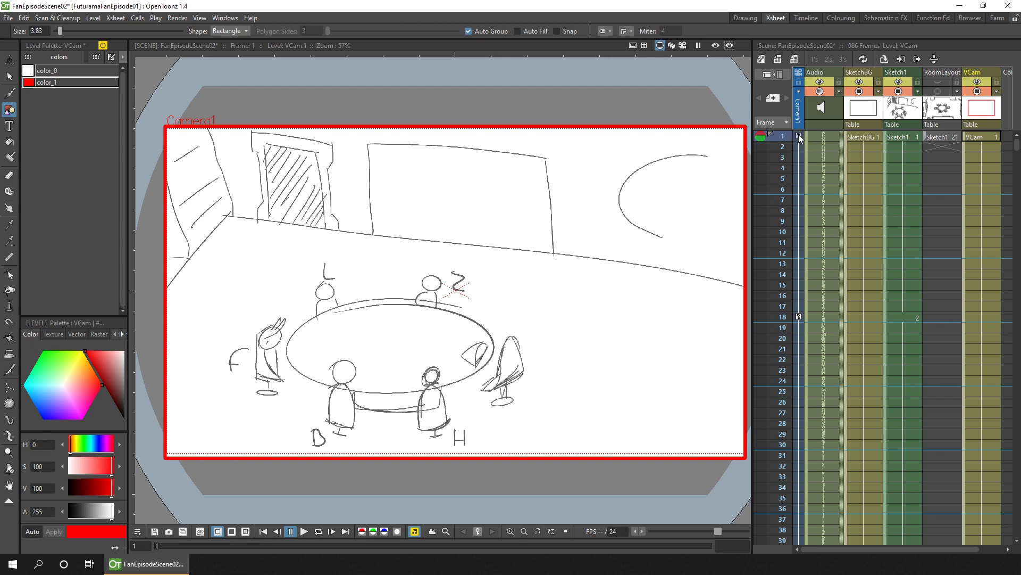
{"action": "right_click", "coordinate": [799, 136]}
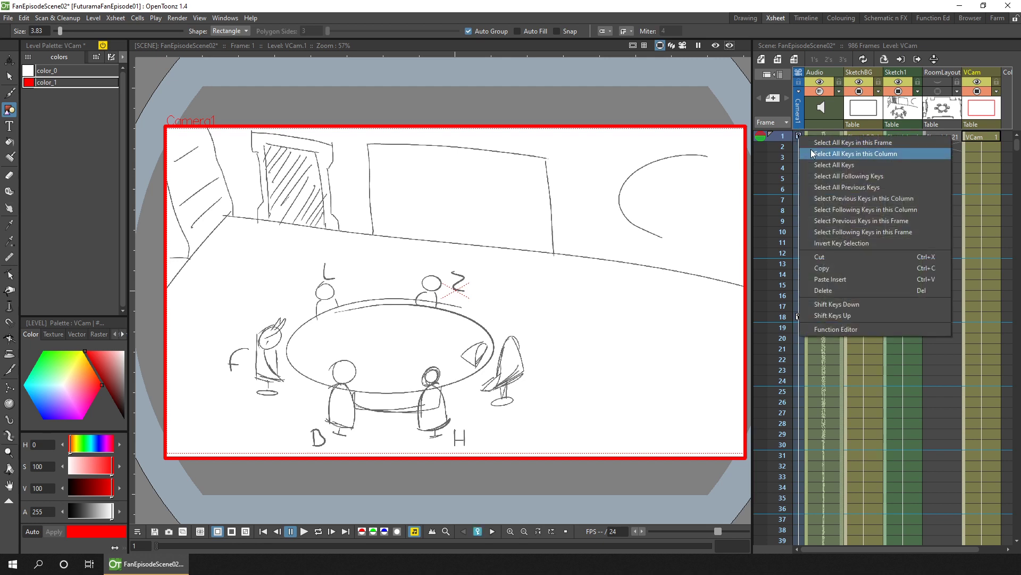
{"action": "left_click", "coordinate": [893, 153]}
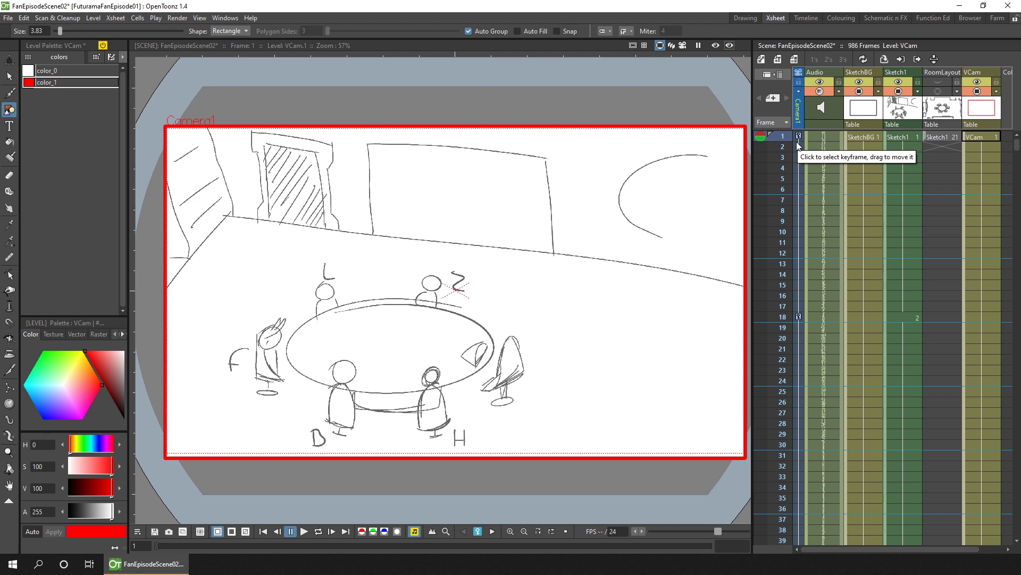
{"action": "key", "text": "Delete"}
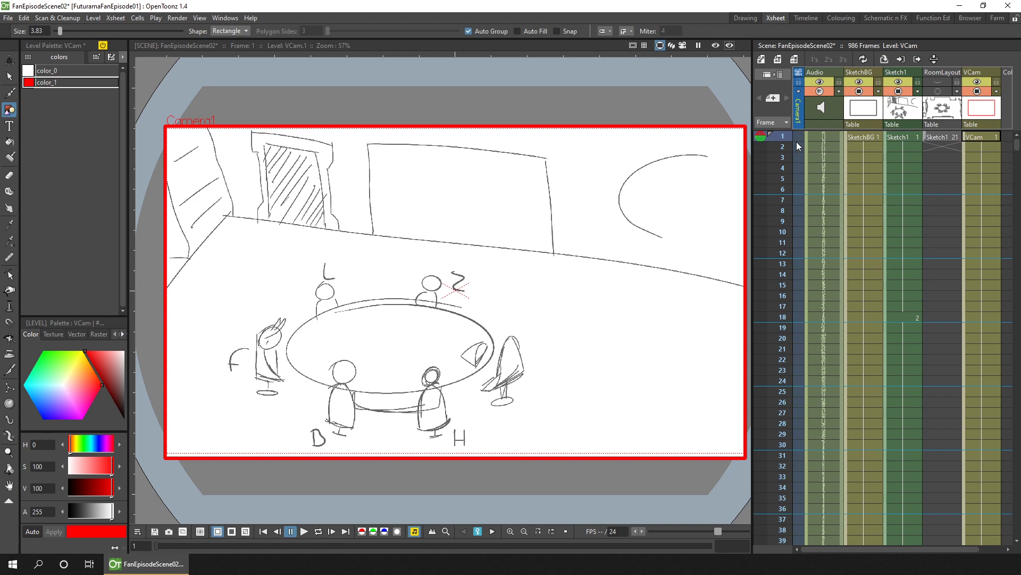
{"action": "left_click", "coordinate": [979, 135]}
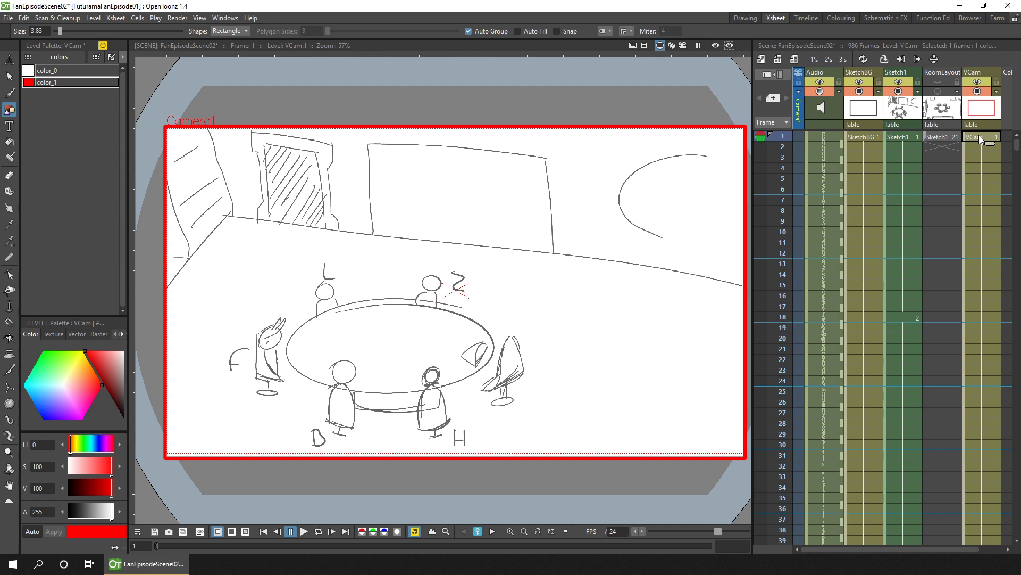
{"action": "key", "text": "ctrl+z"}
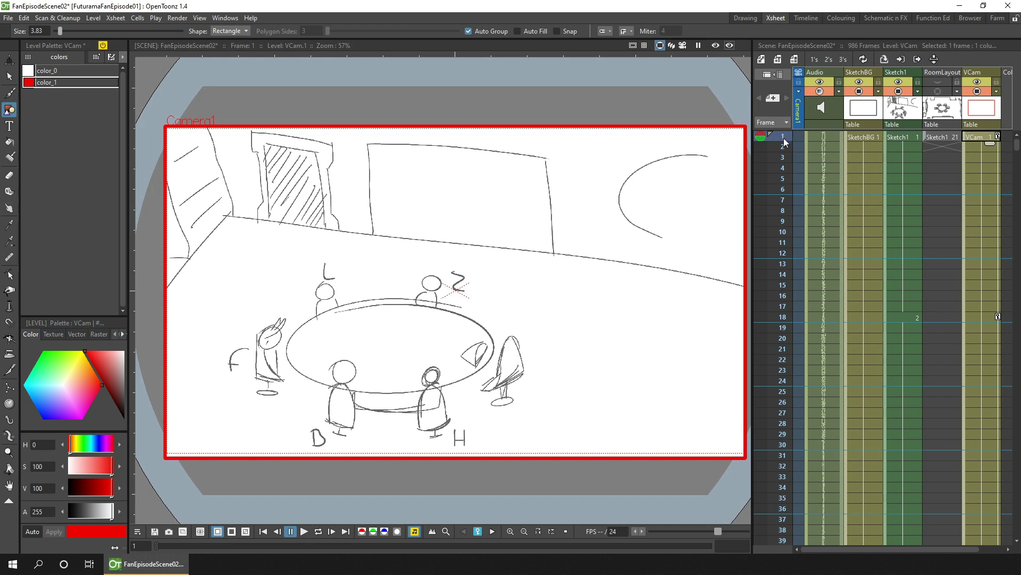
Scrub the opening frames to check the VCam move, including in camera view with sound off, and return to camera stand view.
{"action": "key", "text": "Down"}
{"action": "left_click_drag", "start_coordinate": [784, 275], "coordinate": [786, 126]}
{"action": "left_click", "coordinate": [683, 45]}
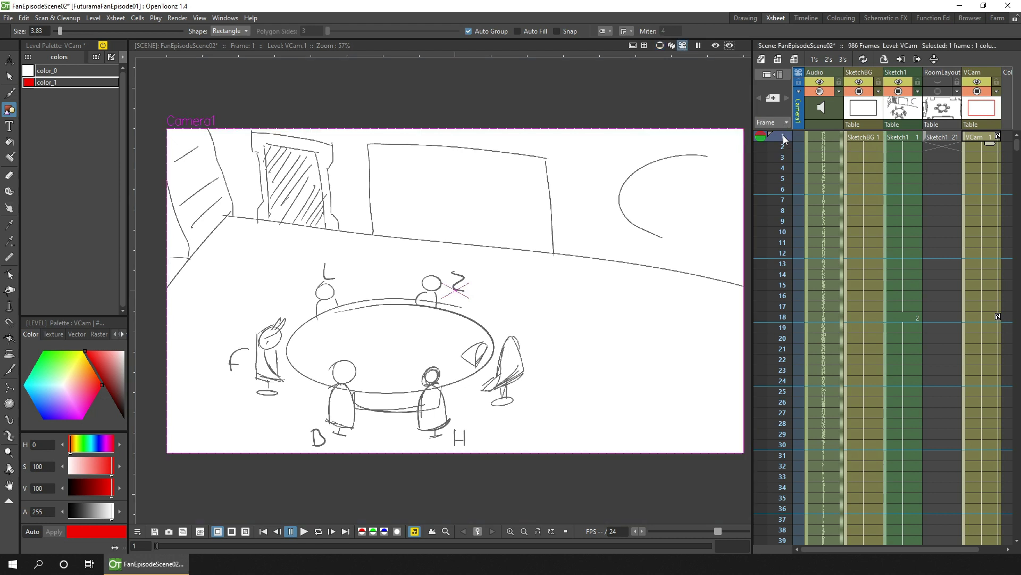
{"action": "mouse_move", "coordinate": [784, 139]}
{"action": "left_mouse_down"}
{"action": "mouse_move", "coordinate": [783, 539]}
{"action": "mouse_move", "coordinate": [786, 134]}
{"action": "left_mouse_up"}
{"action": "left_click", "coordinate": [415, 531]}
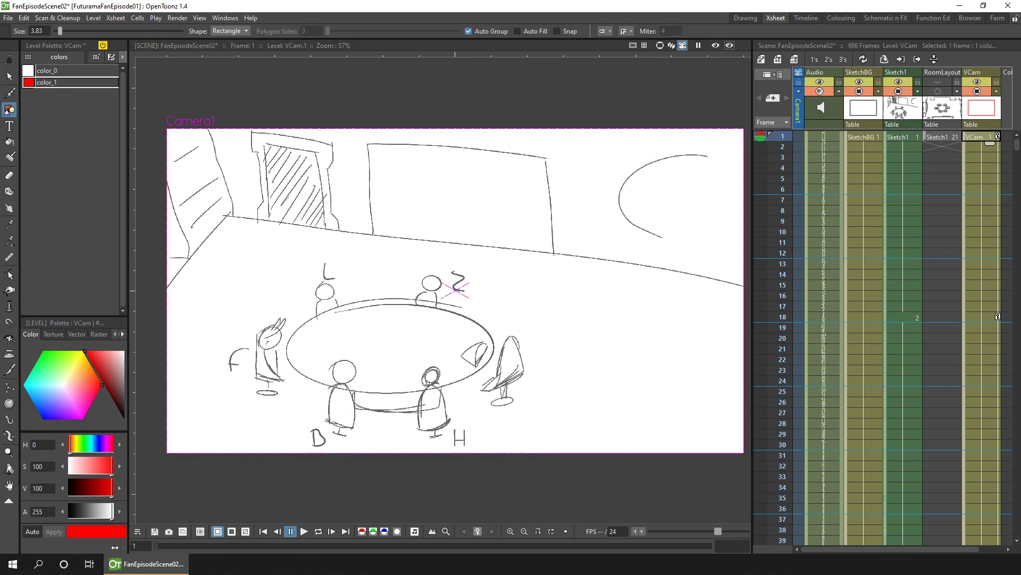
{"action": "left_click", "coordinate": [660, 45]}
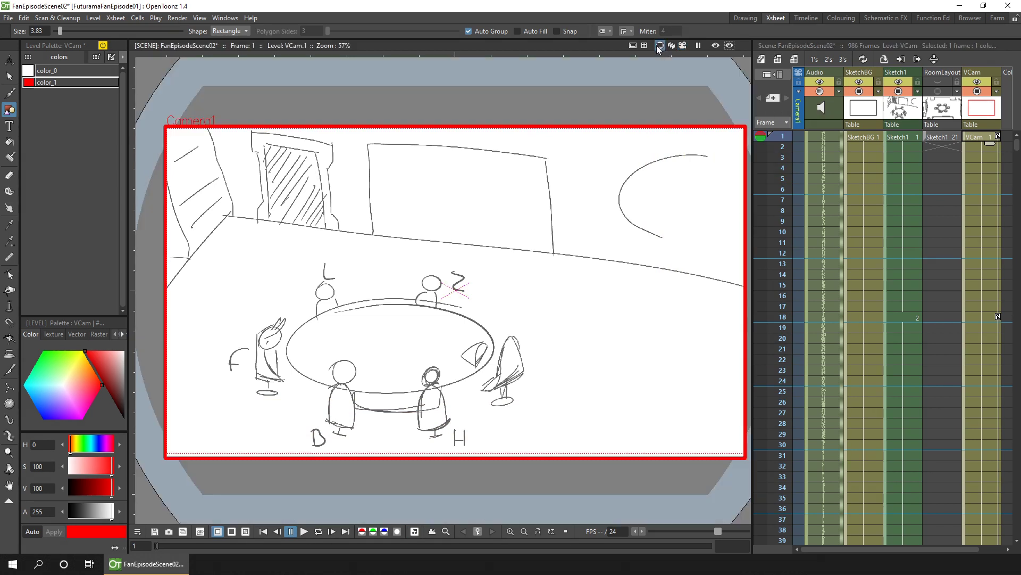
In the Stage Schematic, place the VCam and Camera1 nodes side by side and link VCam's output to Camera1.
{"action": "left_click", "coordinate": [889, 17]}
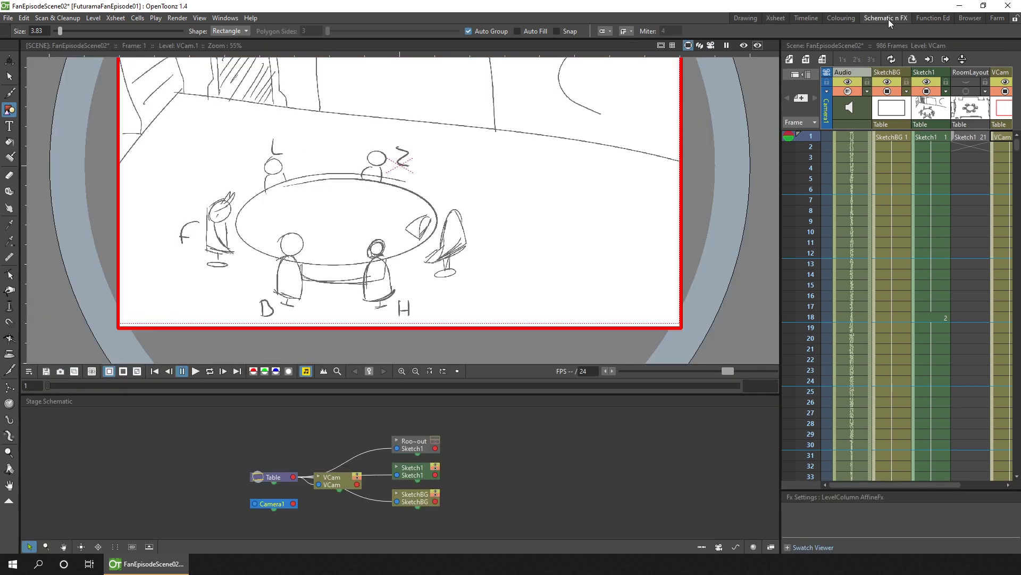
{"action": "left_click_drag", "start_coordinate": [159, 395], "coordinate": [159, 367]}
{"action": "left_click", "coordinate": [226, 18]}
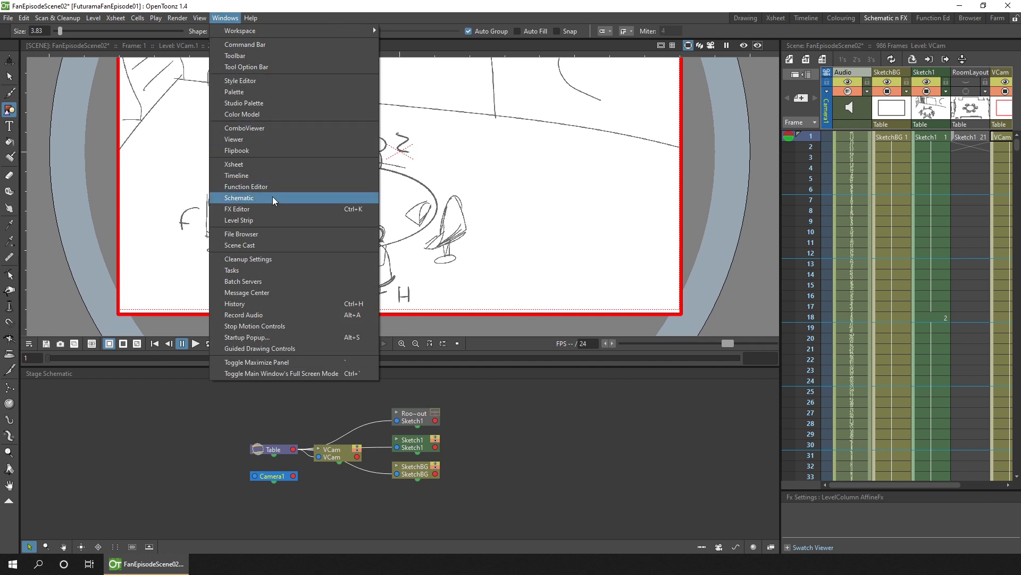
{"action": "left_click", "coordinate": [496, 500]}
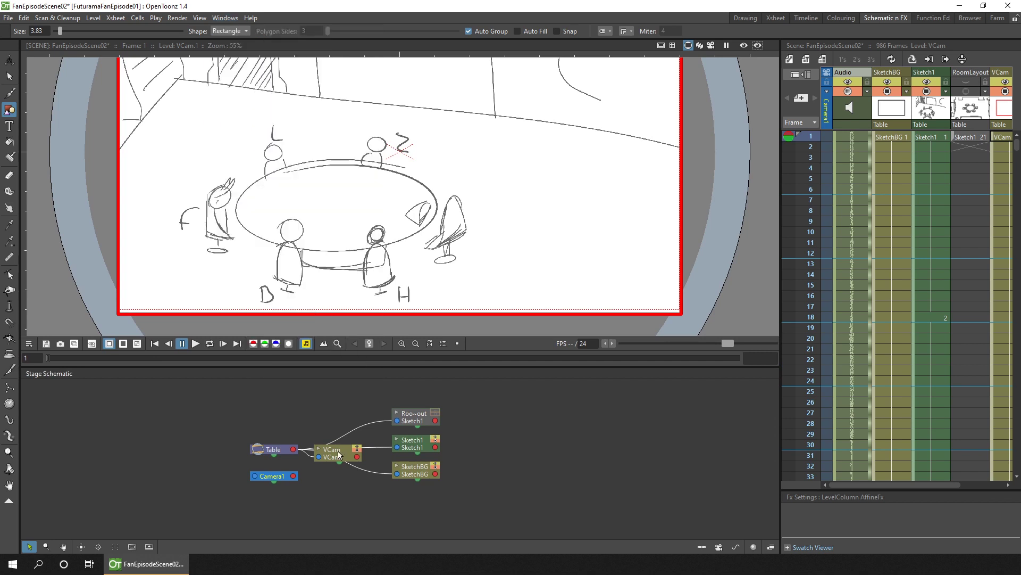
{"action": "left_click_drag", "start_coordinate": [338, 455], "coordinate": [430, 512]}
{"action": "left_click_drag", "start_coordinate": [274, 476], "coordinate": [512, 503]}
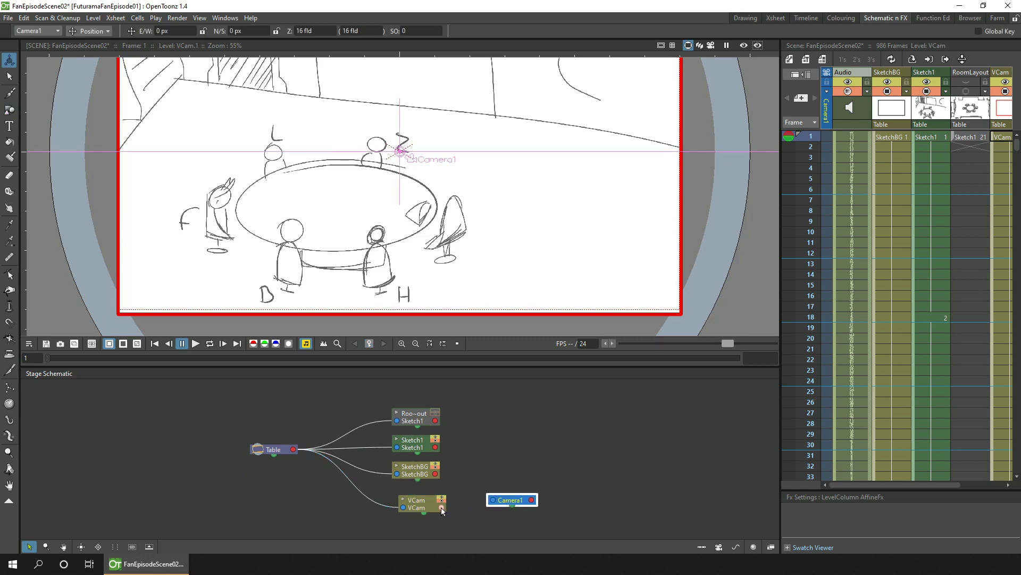
{"action": "left_click_drag", "start_coordinate": [441, 507], "coordinate": [494, 500]}
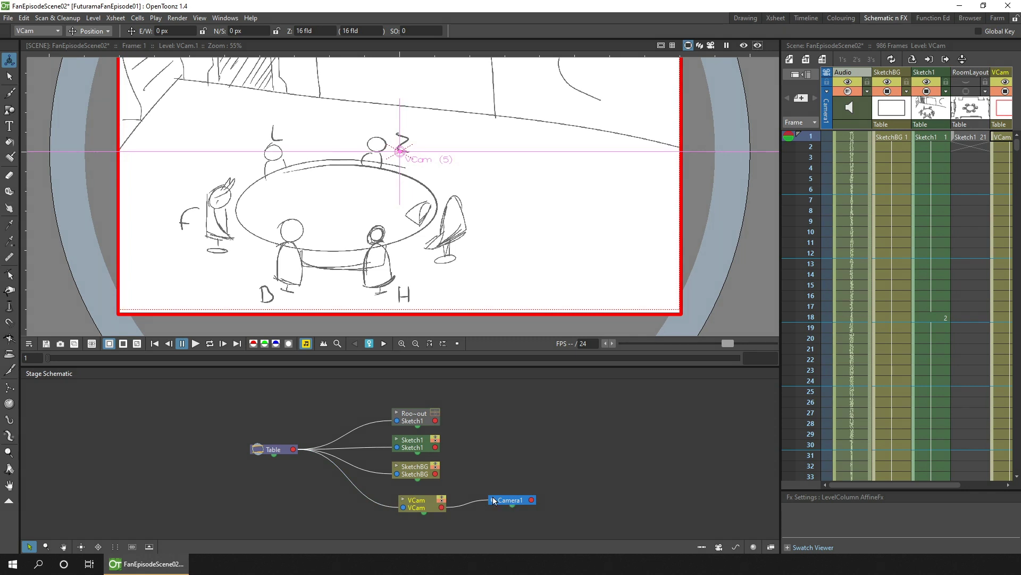
Enlarge the viewer and scrub the opening frames in camera view to check how Camera1 follows VCam.
{"action": "left_click_drag", "start_coordinate": [499, 366], "coordinate": [499, 387]}
{"action": "left_click_drag", "start_coordinate": [387, 119], "coordinate": [397, 168]}
{"action": "scroll", "coordinate": [397, 168], "scroll_direction": "down", "scroll_amount": 1}
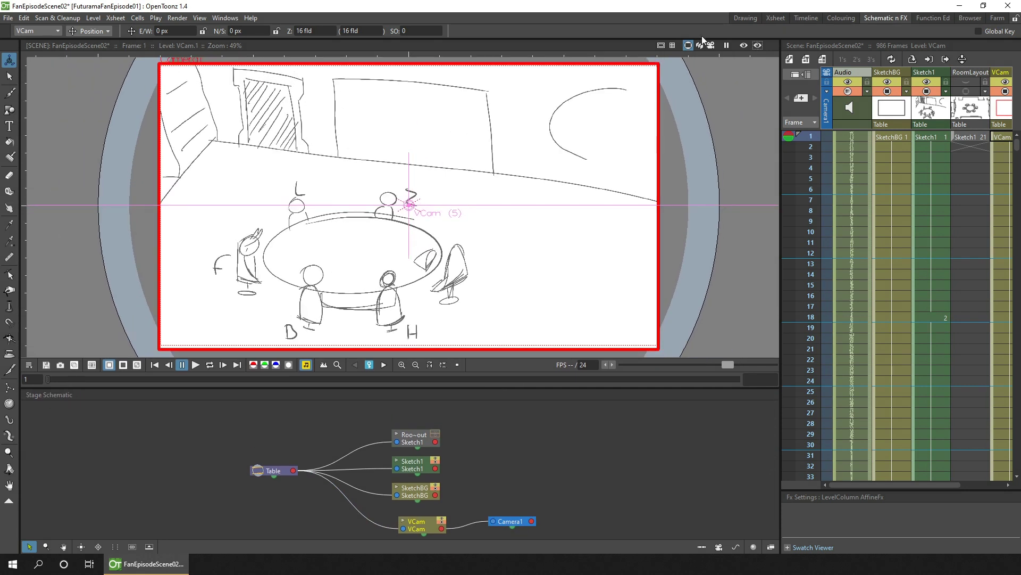
{"action": "left_click", "coordinate": [711, 45]}
{"action": "mouse_move", "coordinate": [810, 139]}
{"action": "left_mouse_down"}
{"action": "mouse_move", "coordinate": [808, 296]}
{"action": "mouse_move", "coordinate": [827, 497]}
{"action": "mouse_move", "coordinate": [800, 96]}
{"action": "left_mouse_up"}
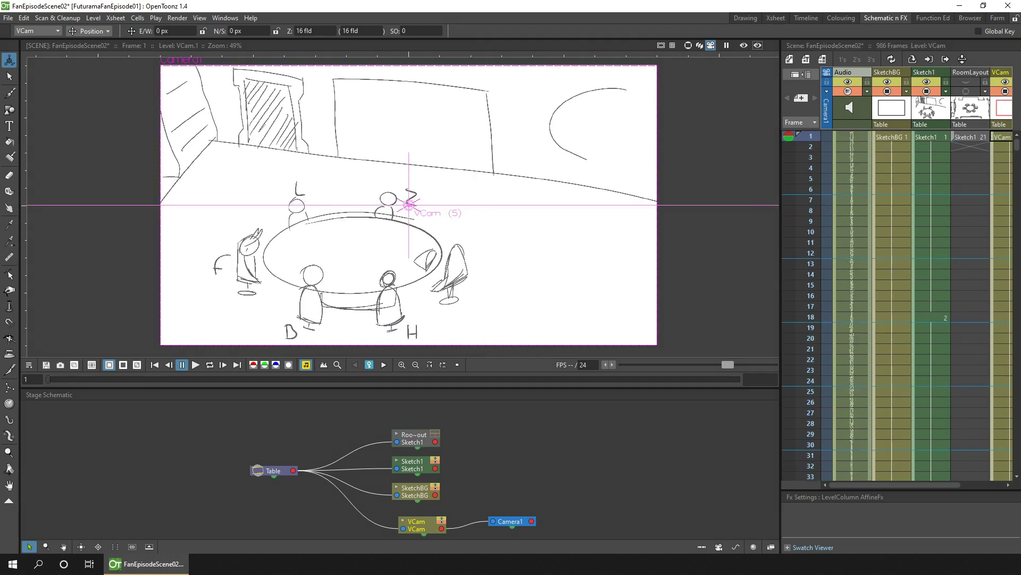
{"action": "left_click", "coordinate": [828, 180]}
{"action": "left_click_drag", "start_coordinate": [778, 192], "coordinate": [749, 196]}
{"action": "left_click", "coordinate": [982, 201]}
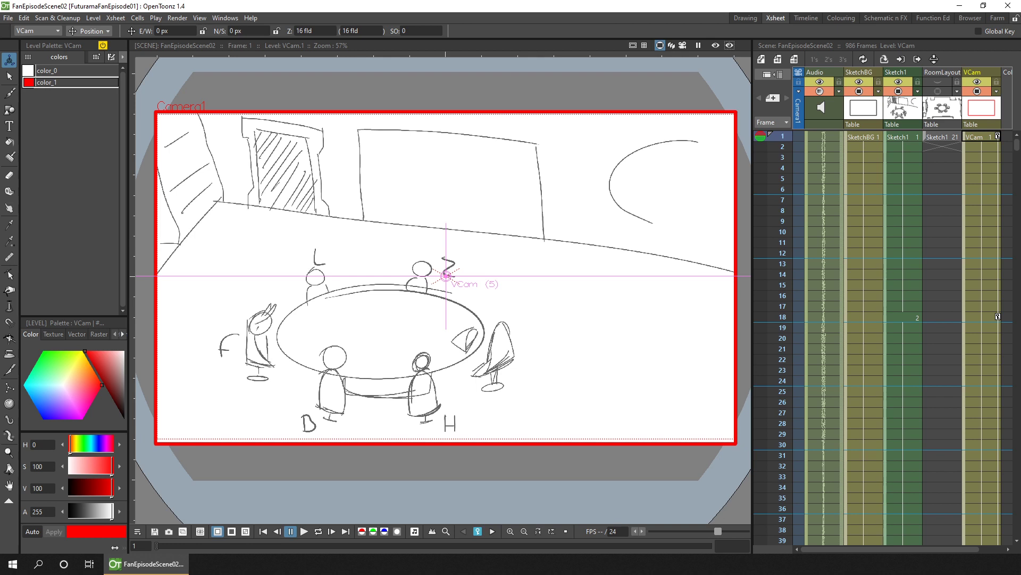
Try to move the frame 1 Sketch1 drawing about 1185 px north, above the camera frame, with its E/W position locked.
{"action": "scroll", "coordinate": [537, 295], "scroll_direction": "down", "scroll_amount": 4}
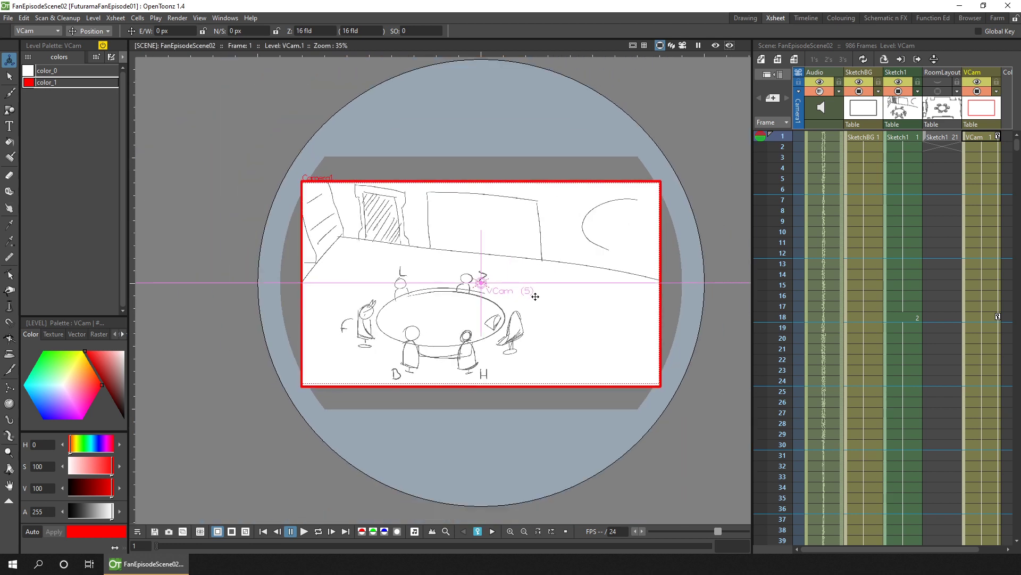
{"action": "left_click_drag", "start_coordinate": [535, 295], "coordinate": [480, 405]}
{"action": "left_click", "coordinate": [903, 137]}
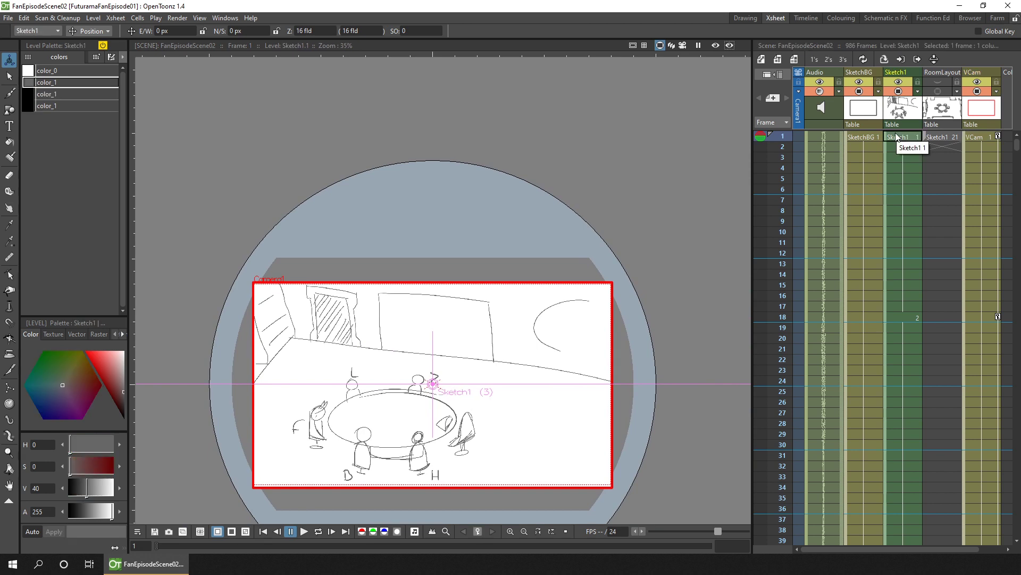
{"action": "left_click", "coordinate": [203, 31]}
{"action": "mouse_move", "coordinate": [499, 435]}
{"action": "left_mouse_down"}
{"action": "mouse_move", "coordinate": [532, 190]}
{"action": "mouse_move", "coordinate": [534, 226]}
{"action": "left_mouse_up"}
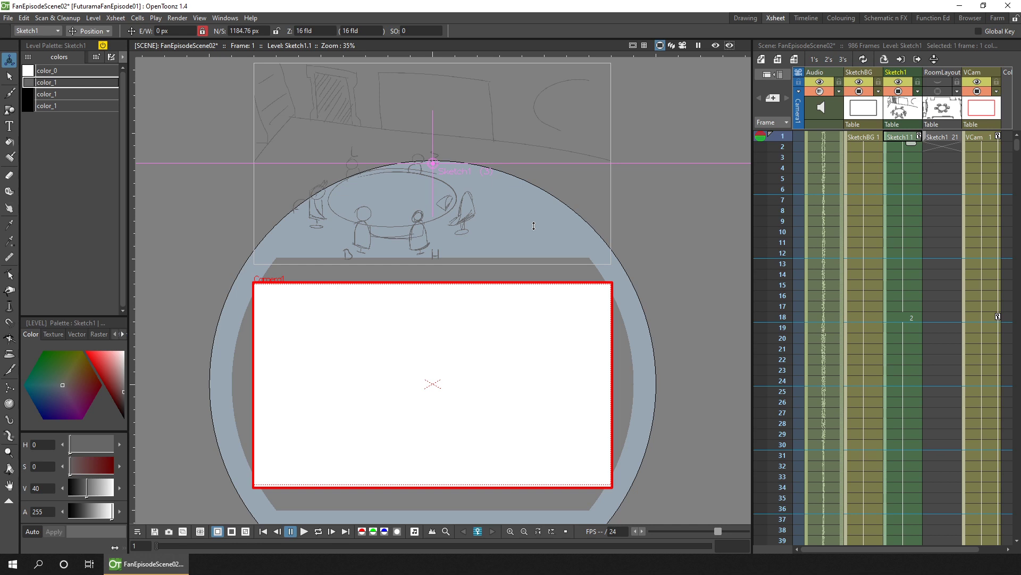
{"action": "key", "text": "ctrl+z"}
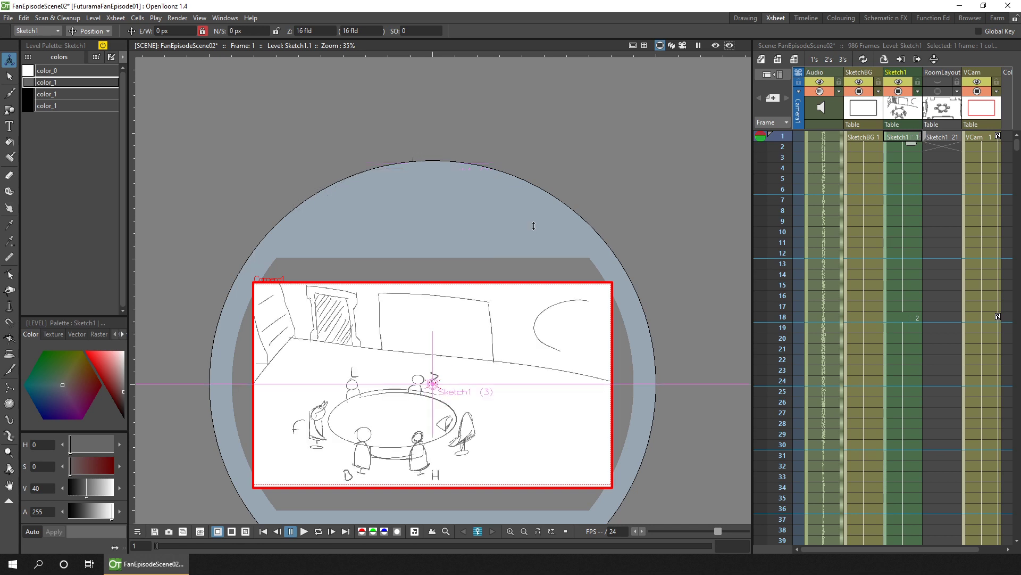
Disconnect Camera1 from VCam in the Stage Schematic and save the scene.
{"action": "left_click", "coordinate": [882, 18]}
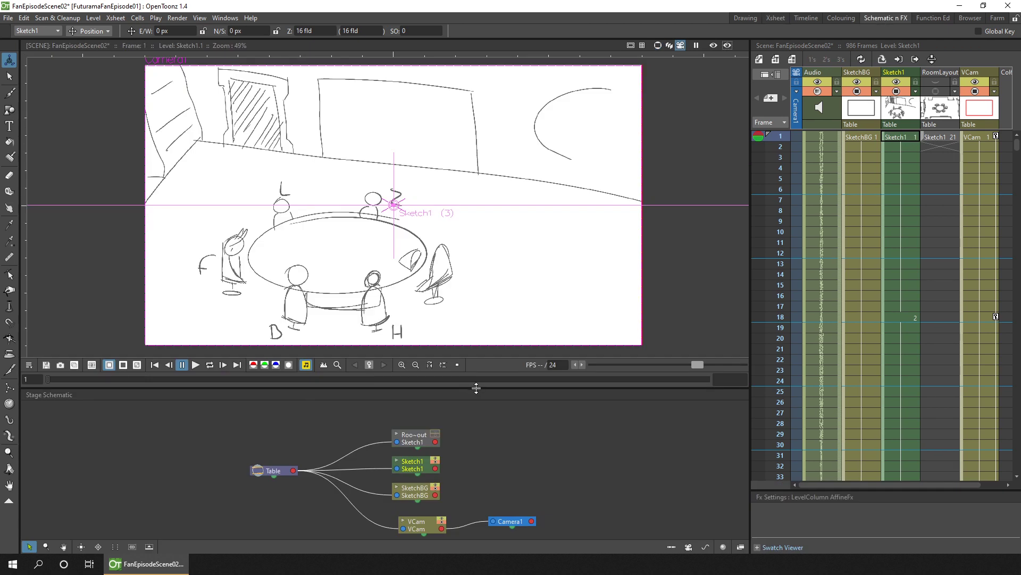
{"action": "left_click_drag", "start_coordinate": [476, 387], "coordinate": [476, 368]}
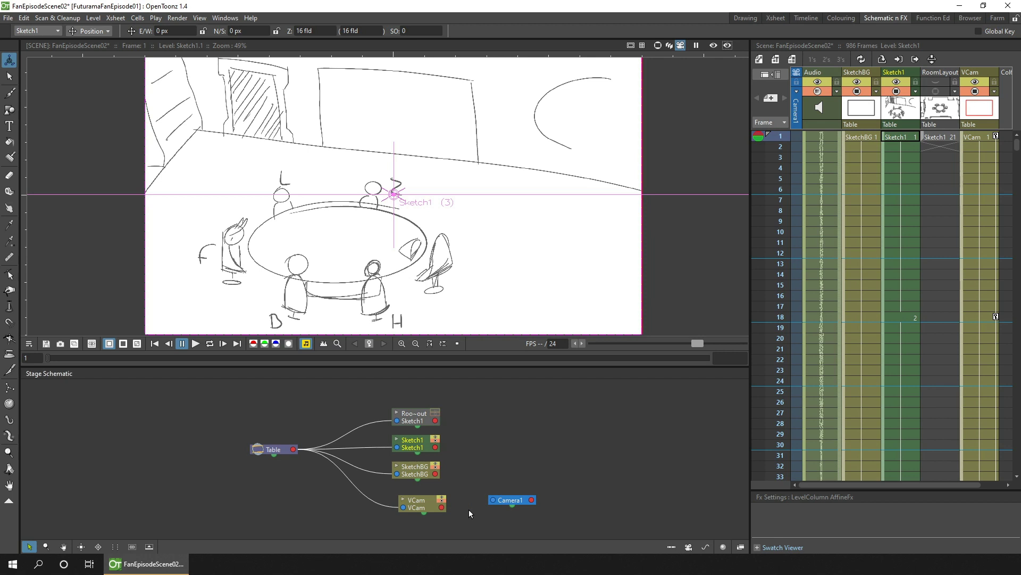
{"action": "key", "text": "ctrl+s"}
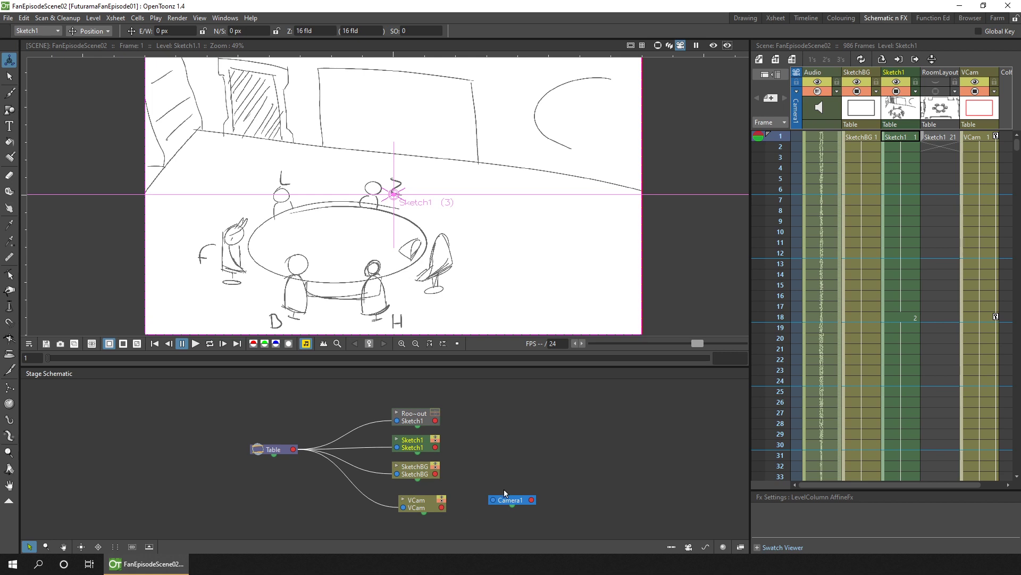
In the Stage Schematic, place Camera1 below the other nodes and link SketchBG's output to both Sketch1 and VCam.
{"action": "left_click_drag", "start_coordinate": [510, 503], "coordinate": [416, 533]}
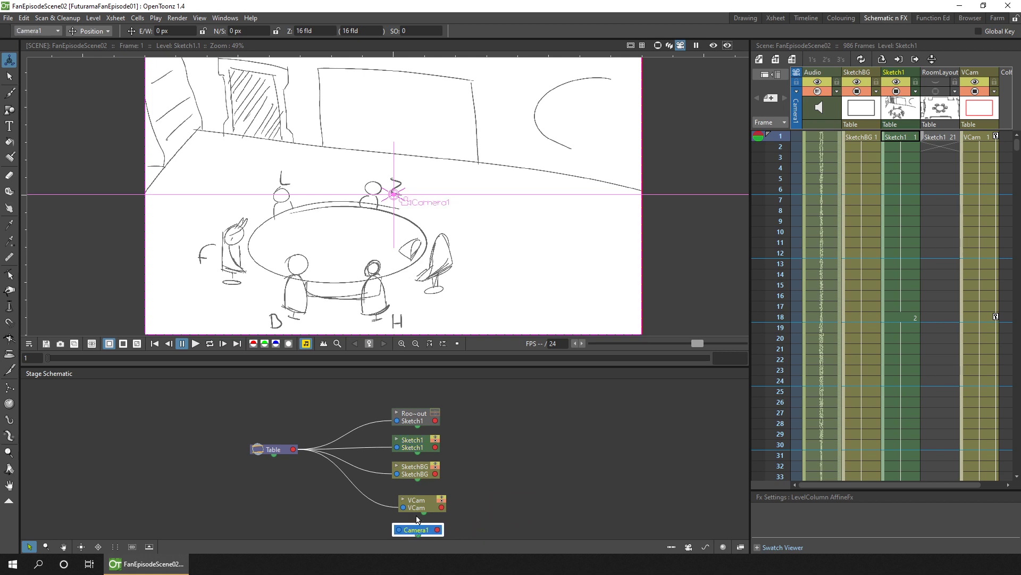
{"action": "left_click_drag", "start_coordinate": [396, 449], "coordinate": [475, 449]}
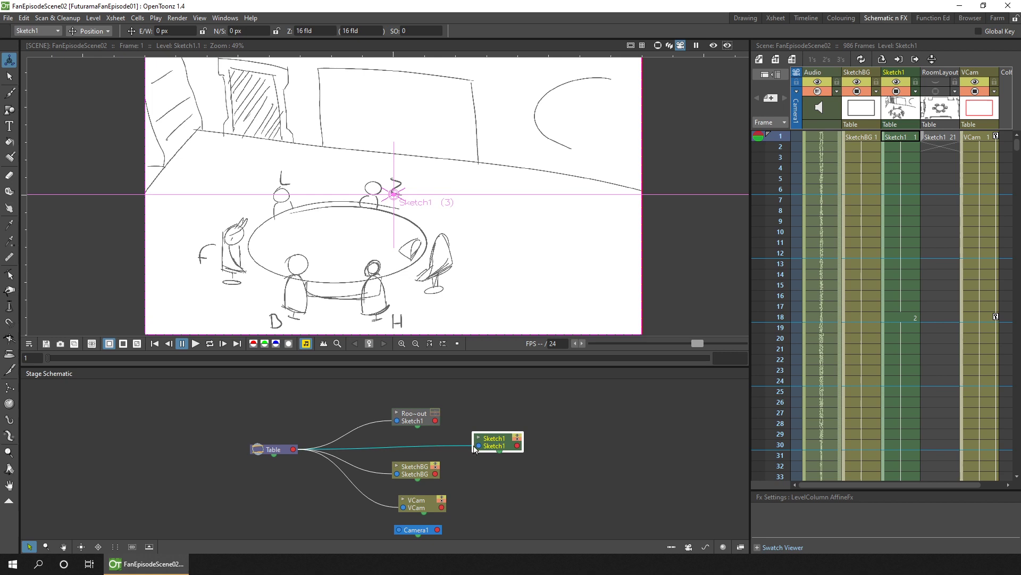
{"action": "left_click", "coordinate": [434, 473]}
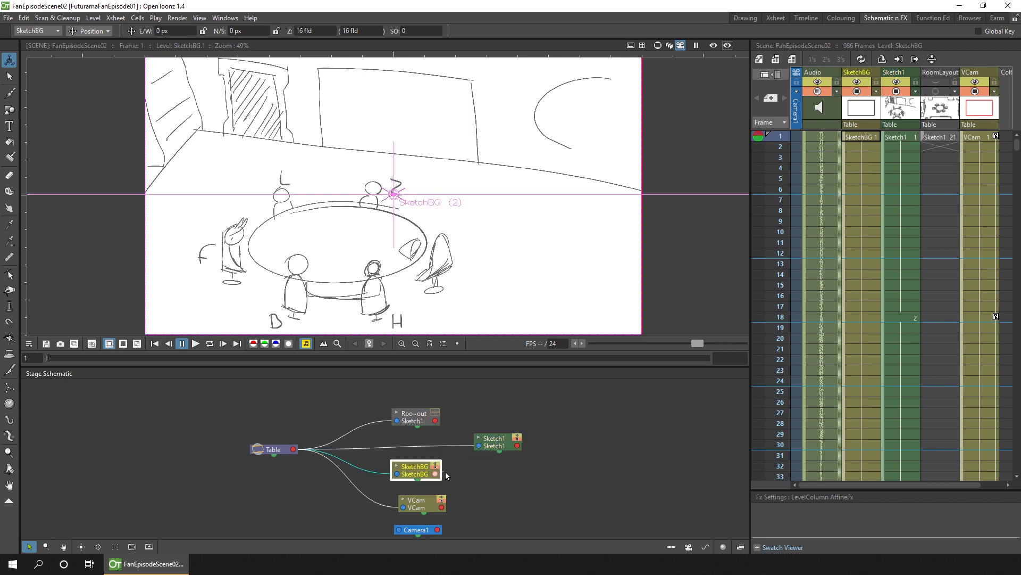
{"action": "left_click_drag", "start_coordinate": [451, 470], "coordinate": [478, 444]}
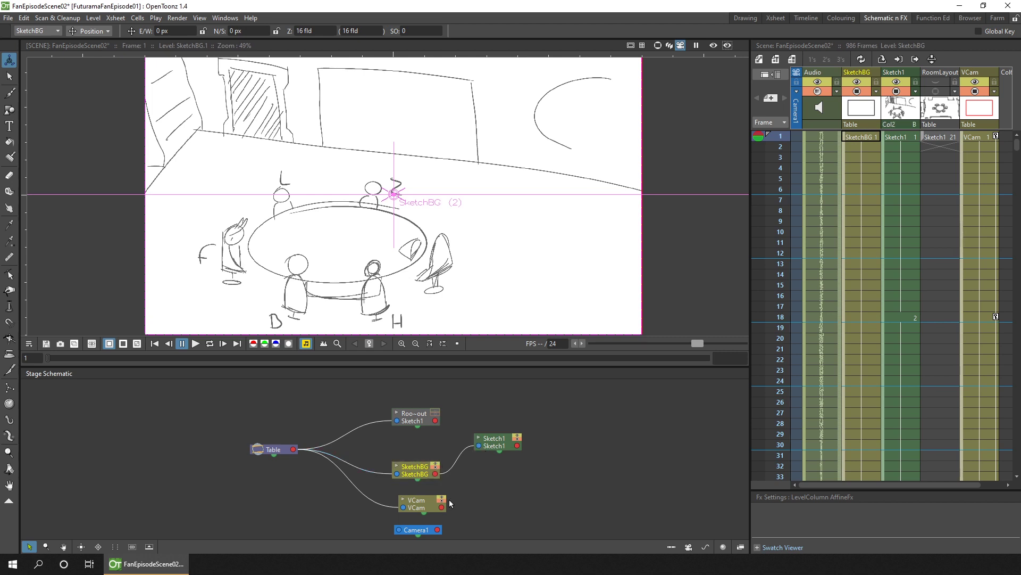
{"action": "left_click_drag", "start_coordinate": [429, 507], "coordinate": [510, 492]}
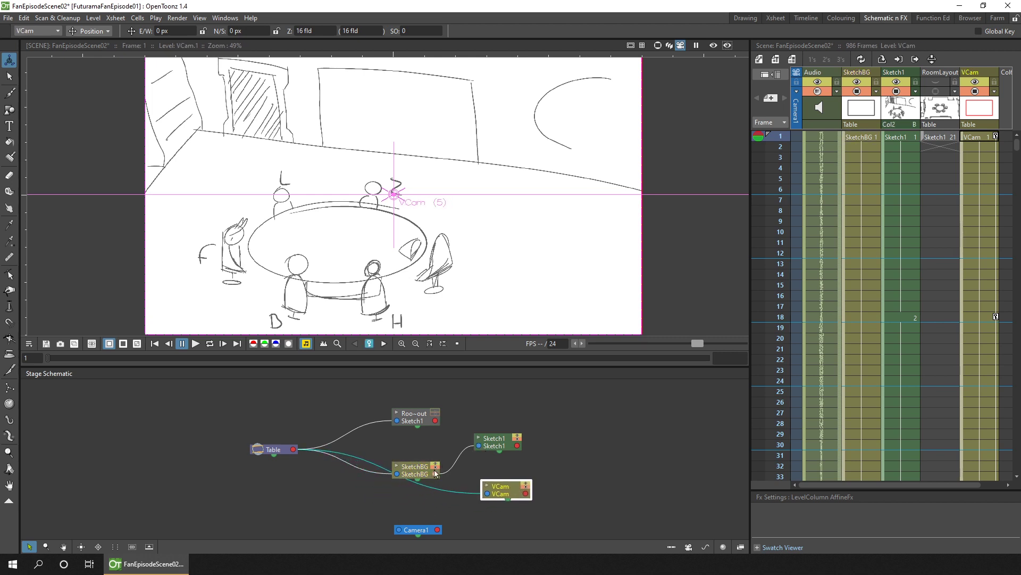
{"action": "left_click_drag", "start_coordinate": [435, 474], "coordinate": [489, 493]}
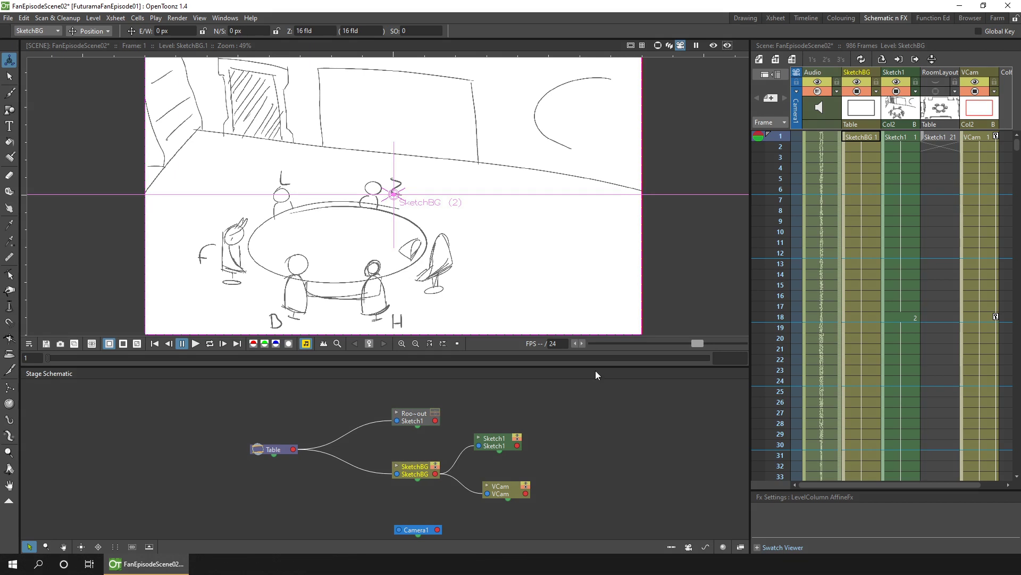
In camera stand view, move SketchBG at frame 1 about 1300 px north, above the camera frame, with its E/W position locked.
{"action": "left_click_drag", "start_coordinate": [596, 367], "coordinate": [595, 392]}
{"action": "scroll", "coordinate": [565, 224], "scroll_direction": "down", "scroll_amount": 3}
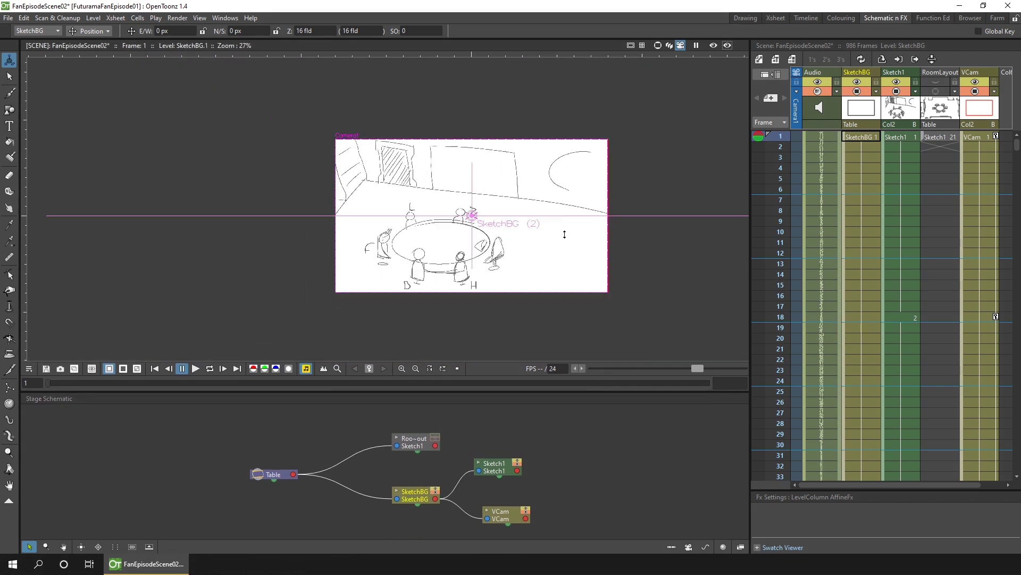
{"action": "scroll", "coordinate": [562, 231], "scroll_direction": "down", "scroll_amount": 1}
{"action": "left_click_drag", "start_coordinate": [562, 231], "coordinate": [412, 271]}
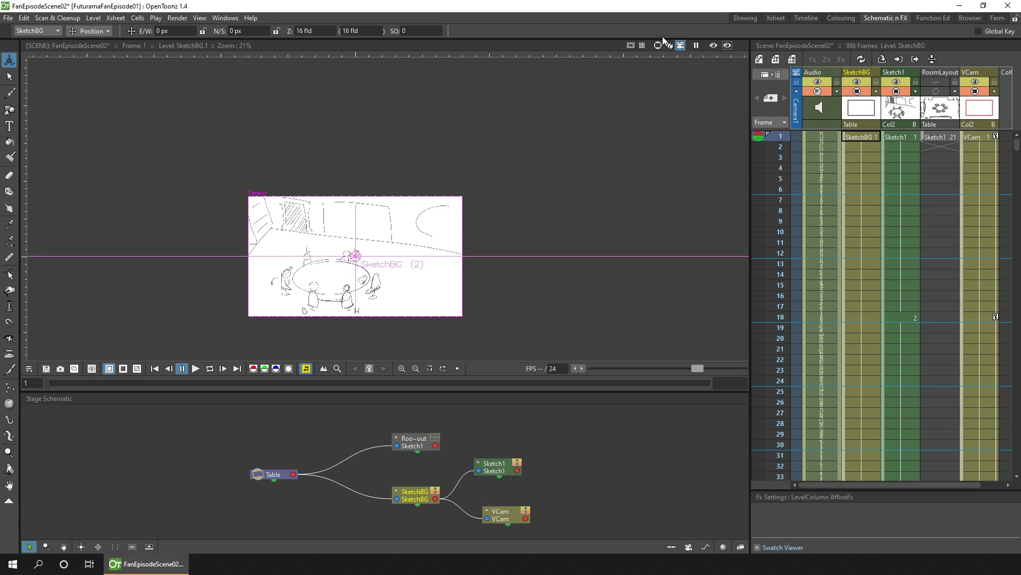
{"action": "left_click", "coordinate": [658, 45]}
{"action": "left_click", "coordinate": [863, 140]}
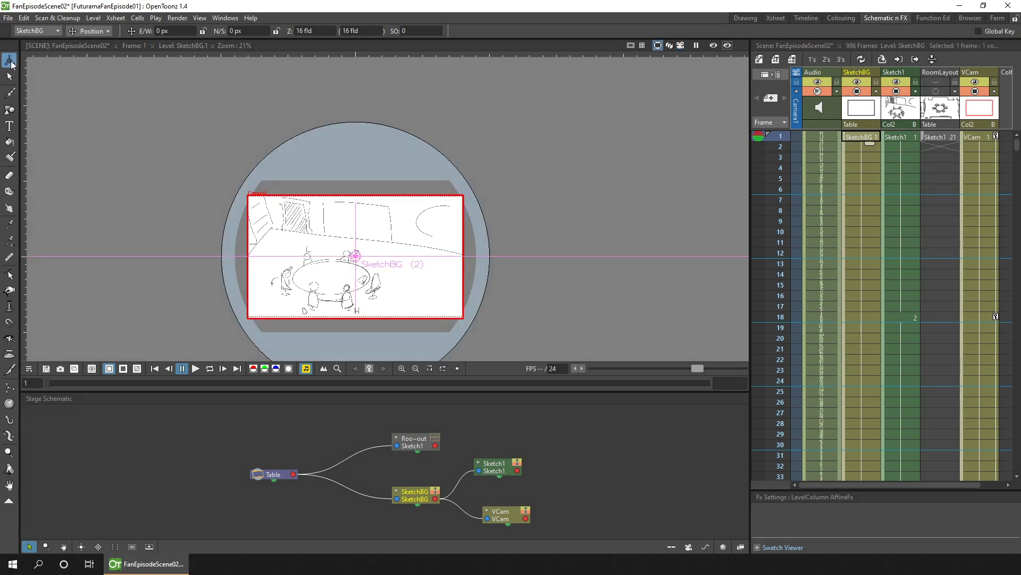
{"action": "left_click", "coordinate": [203, 31]}
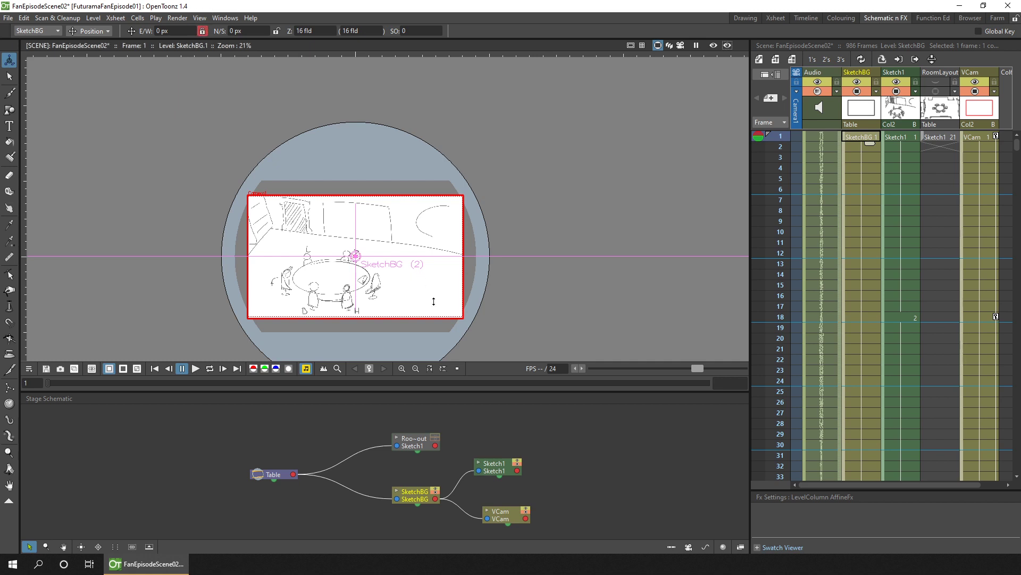
{"action": "left_click_drag", "start_coordinate": [433, 302], "coordinate": [436, 157]}
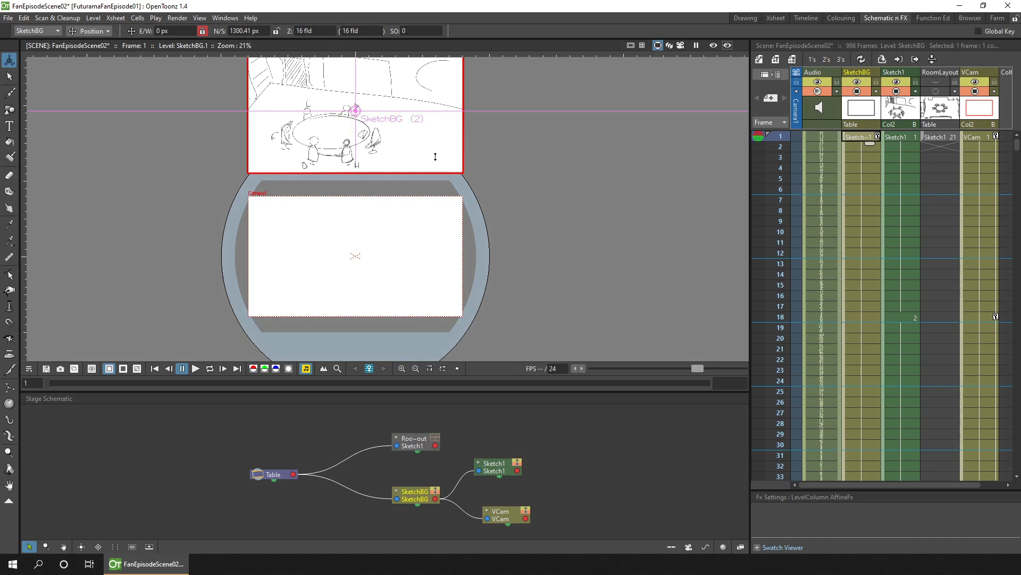
{"action": "mouse_move", "coordinate": [781, 139]}
{"action": "left_mouse_down"}
{"action": "mouse_move", "coordinate": [800, 467]}
{"action": "mouse_move", "coordinate": [793, 188]}
{"action": "mouse_move", "coordinate": [775, 102]}
{"action": "left_mouse_up"}
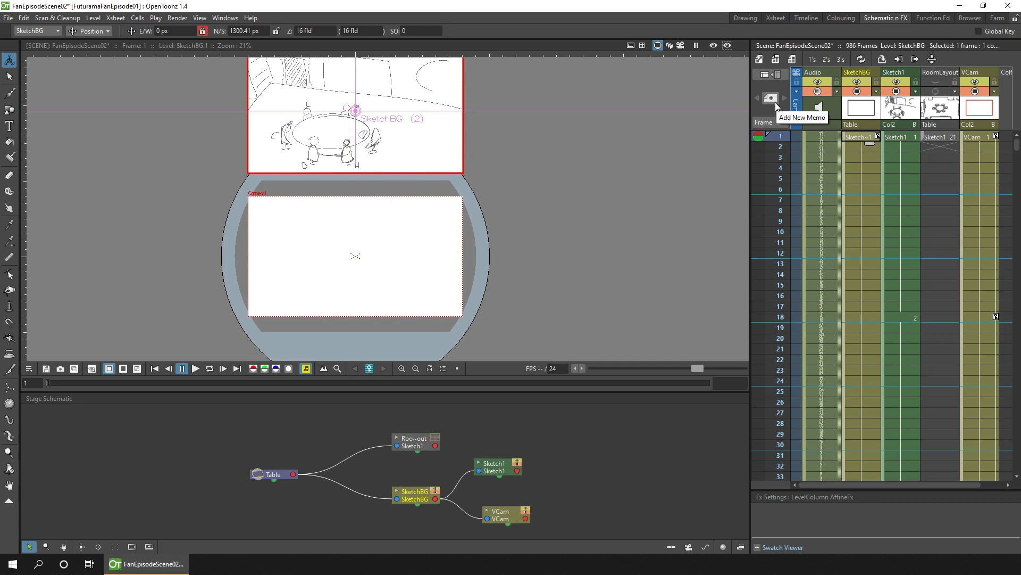
Show RoomLayout, lock its N/S position instead of E/W, move it about 2305 px west of the camera frame and hide it again.
{"action": "left_click_drag", "start_coordinate": [513, 182], "coordinate": [508, 203]}
{"action": "left_click", "coordinate": [945, 139]}
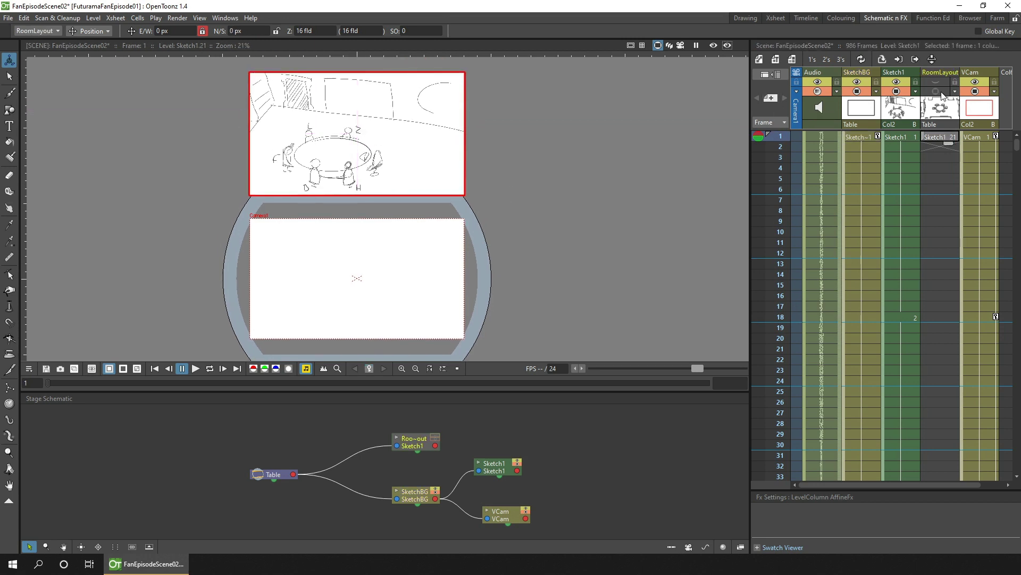
{"action": "left_click", "coordinate": [938, 91]}
{"action": "mouse_move", "coordinate": [527, 278]}
{"action": "left_mouse_down"}
{"action": "mouse_move", "coordinate": [538, 205]}
{"action": "mouse_move", "coordinate": [543, 276]}
{"action": "left_mouse_up"}
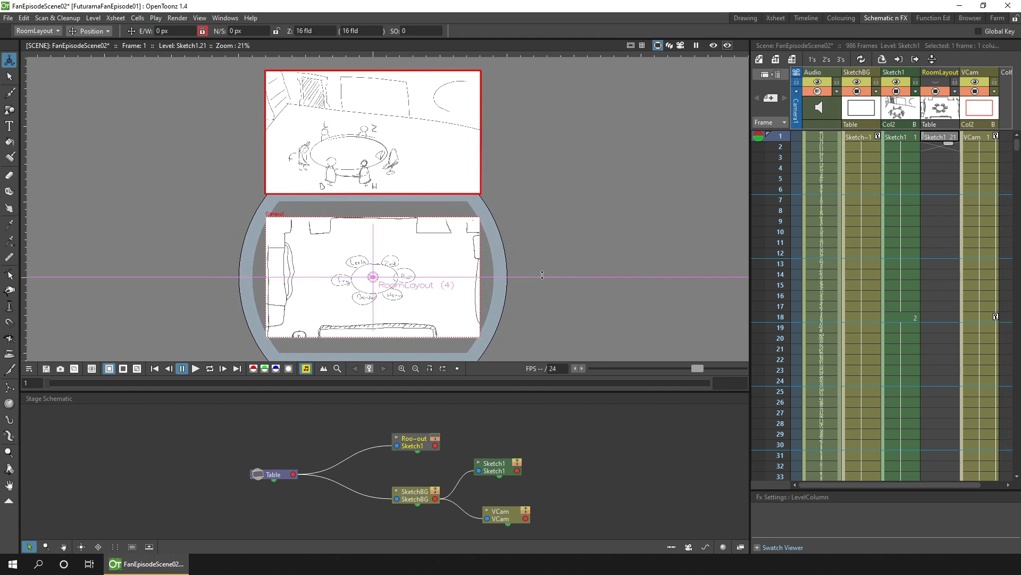
{"action": "left_click", "coordinate": [276, 31]}
{"action": "left_click_drag", "start_coordinate": [449, 309], "coordinate": [189, 308]}
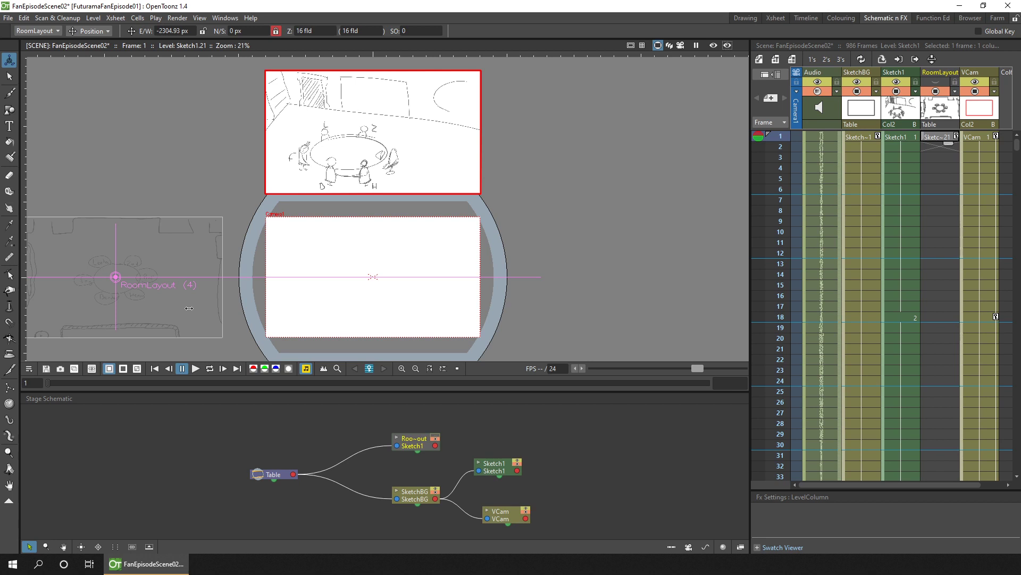
{"action": "left_click", "coordinate": [937, 92]}
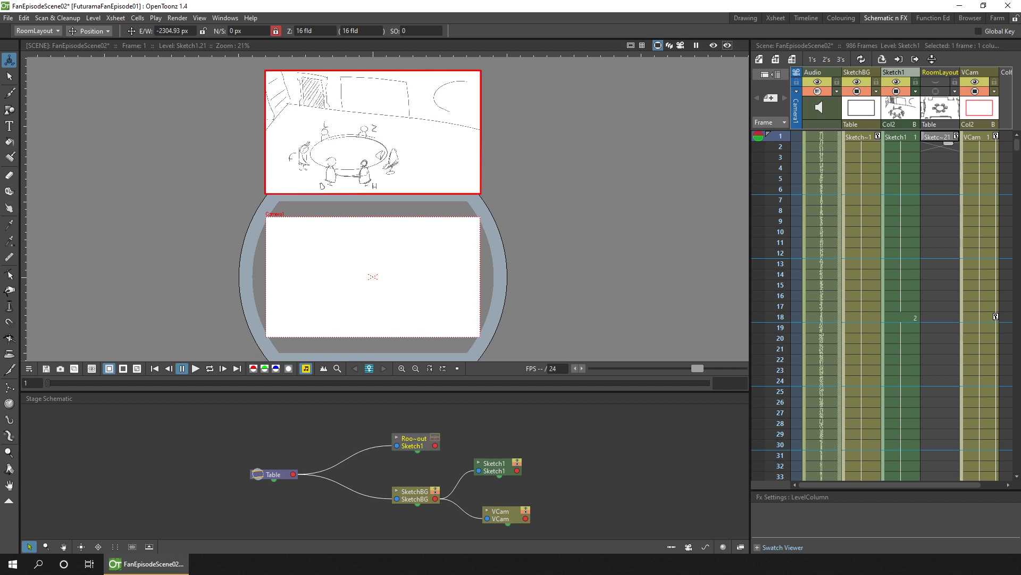
Try folding the SketchBG column in the Xsheet and unfold it again.
{"action": "left_click", "coordinate": [860, 108]}
{"action": "right_click", "coordinate": [861, 110]}
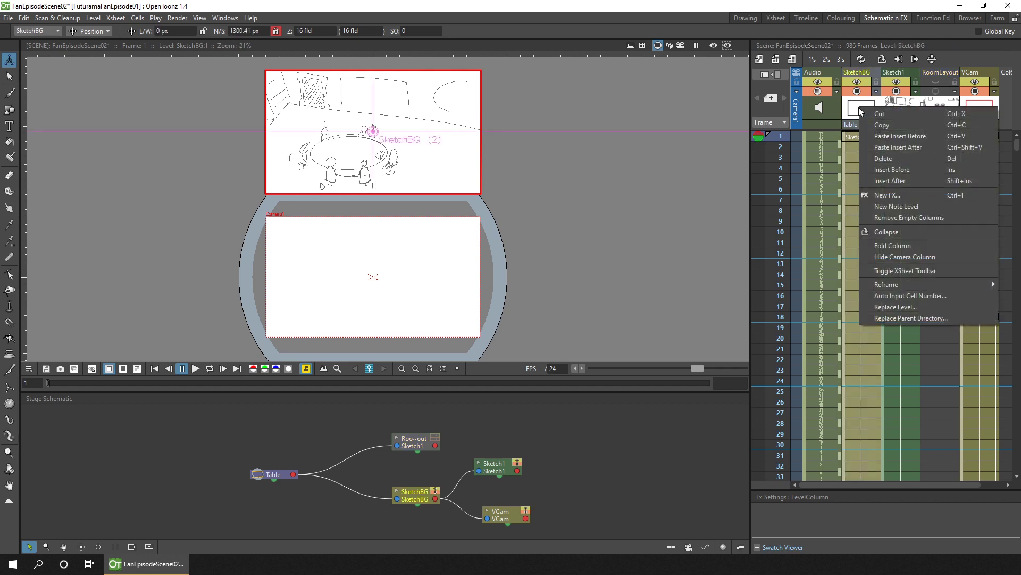
{"action": "left_click", "coordinate": [904, 246]}
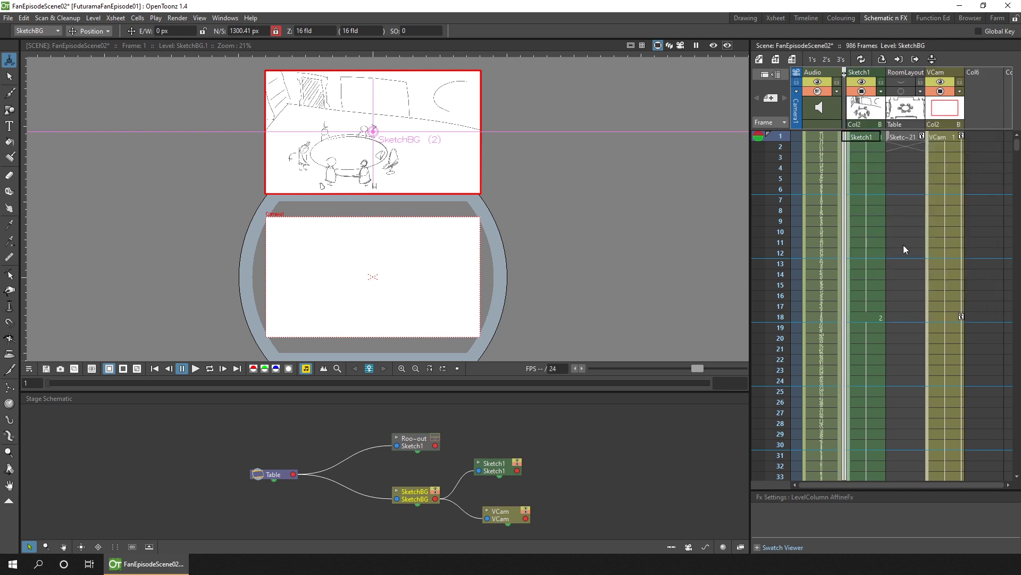
{"action": "left_click", "coordinate": [845, 103]}
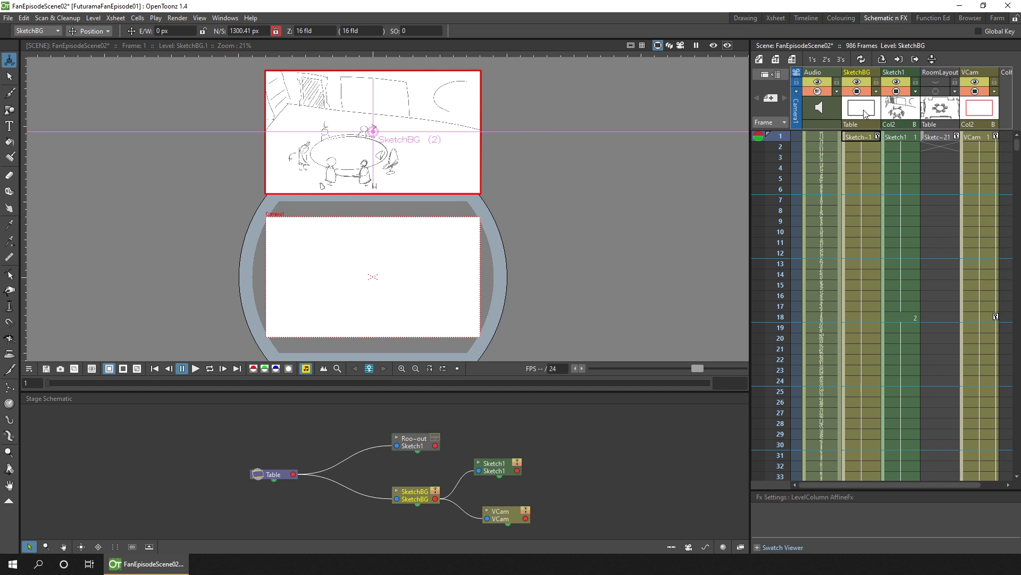
Fold the SketchBG, VCam and RoomLayout columns in the Xsheet and save the scene.
{"action": "left_click", "coordinate": [866, 112]}
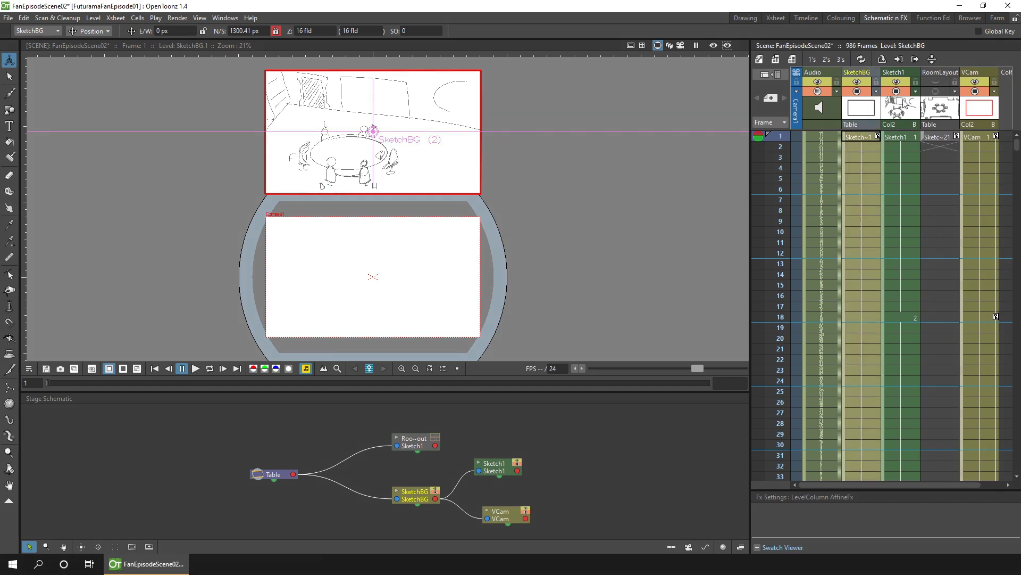
{"action": "left_click", "coordinate": [980, 111]}
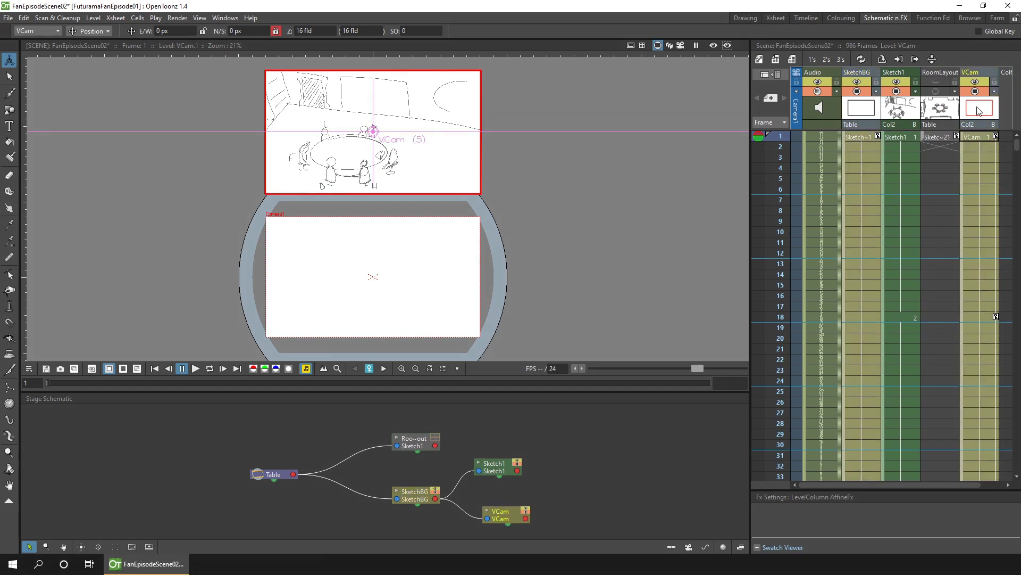
{"action": "right_click", "coordinate": [982, 110]}
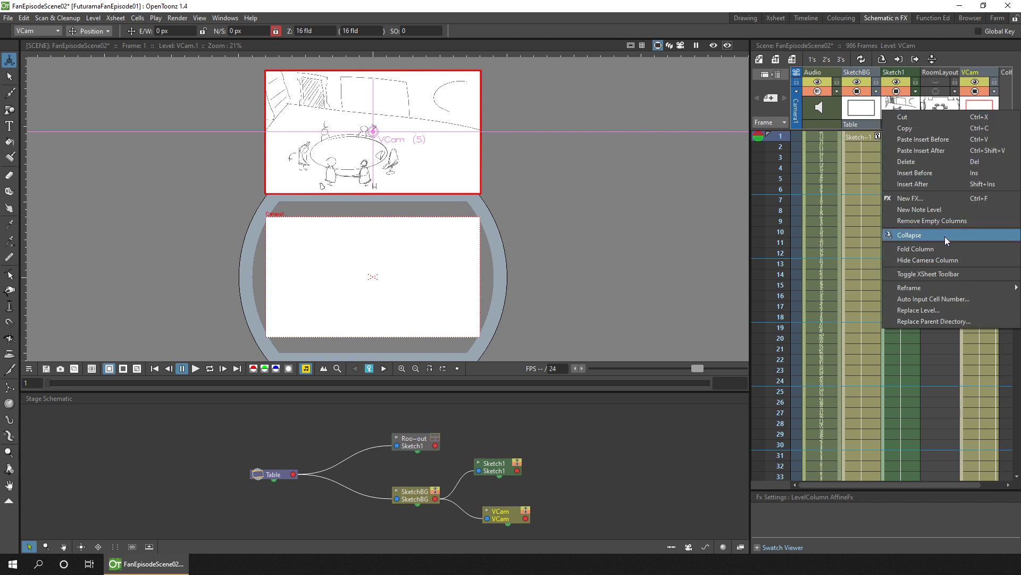
{"action": "left_click", "coordinate": [937, 248]}
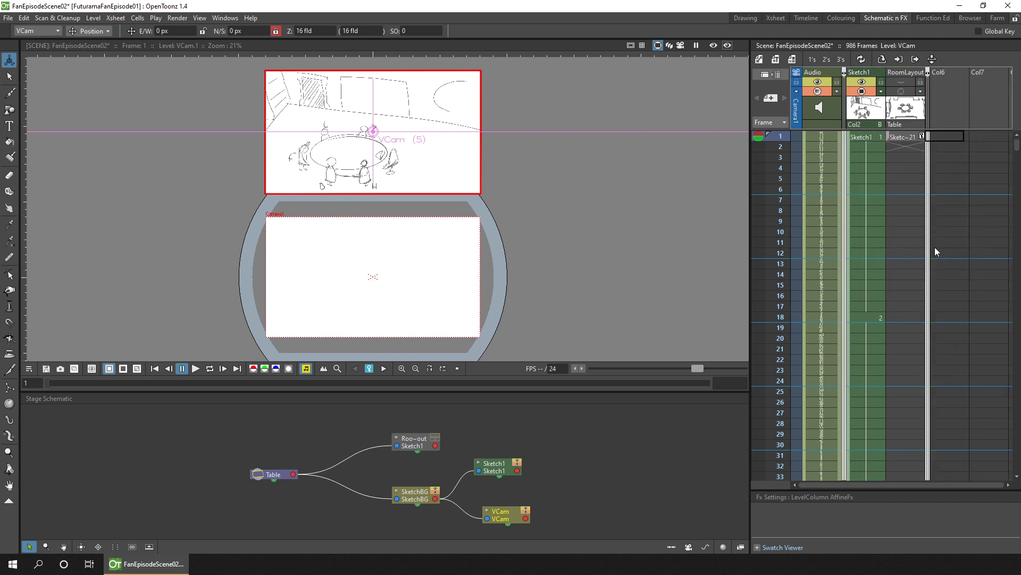
{"action": "right_click", "coordinate": [908, 109]}
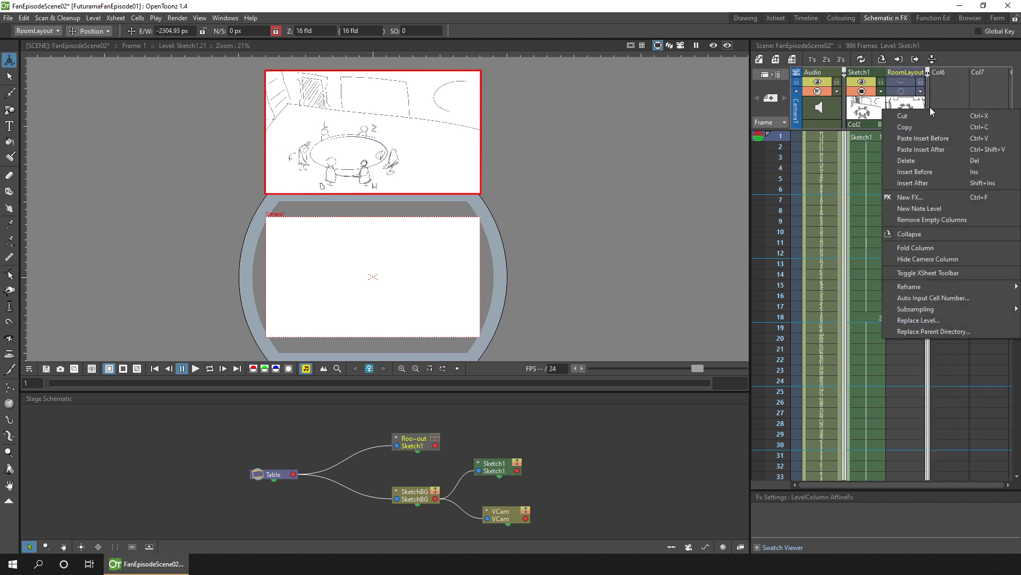
{"action": "left_click", "coordinate": [932, 248]}
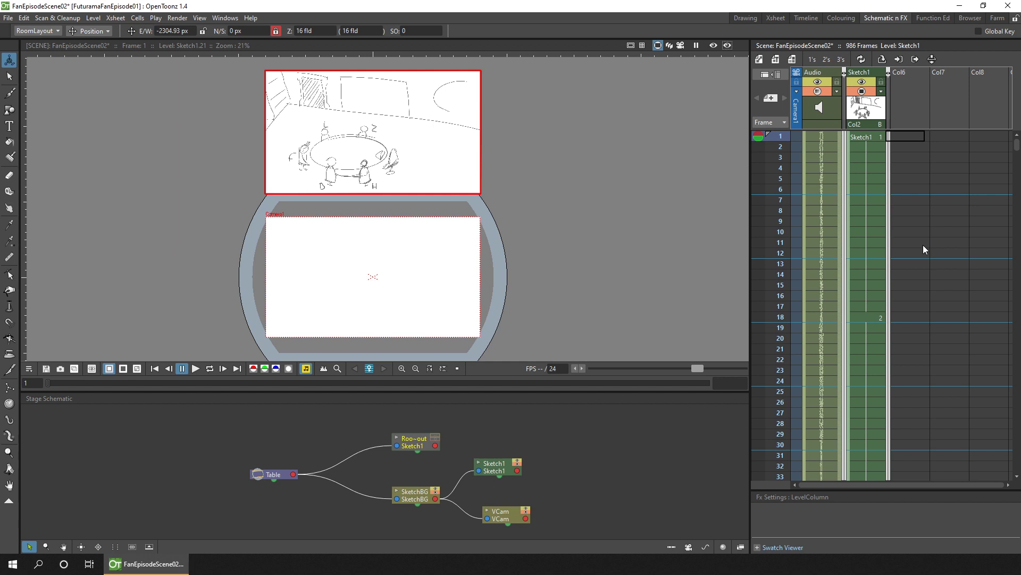
{"action": "key", "text": "ctrl+s"}
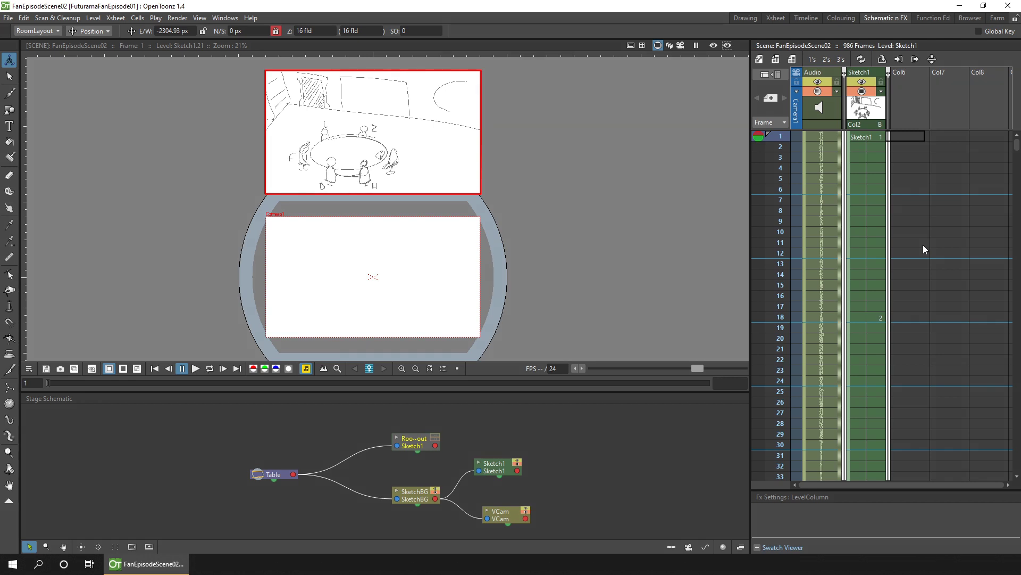
Open a second floating Viewer, enlarge it and frame the red-bordered sketch in it, keeping the Camera1 frame in the main viewer.
{"action": "scroll", "coordinate": [446, 253], "scroll_direction": "up", "scroll_amount": 5}
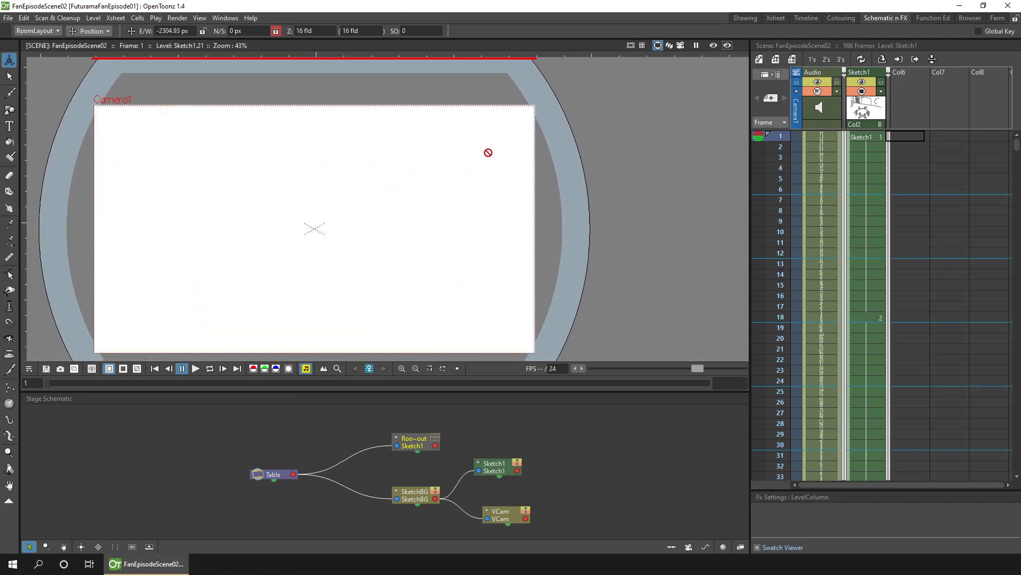
{"action": "mouse_move", "coordinate": [489, 153]}
{"action": "left_mouse_down"}
{"action": "mouse_move", "coordinate": [497, 127]}
{"action": "mouse_move", "coordinate": [506, 392]}
{"action": "mouse_move", "coordinate": [516, 405]}
{"action": "mouse_move", "coordinate": [521, 112]}
{"action": "left_mouse_up"}
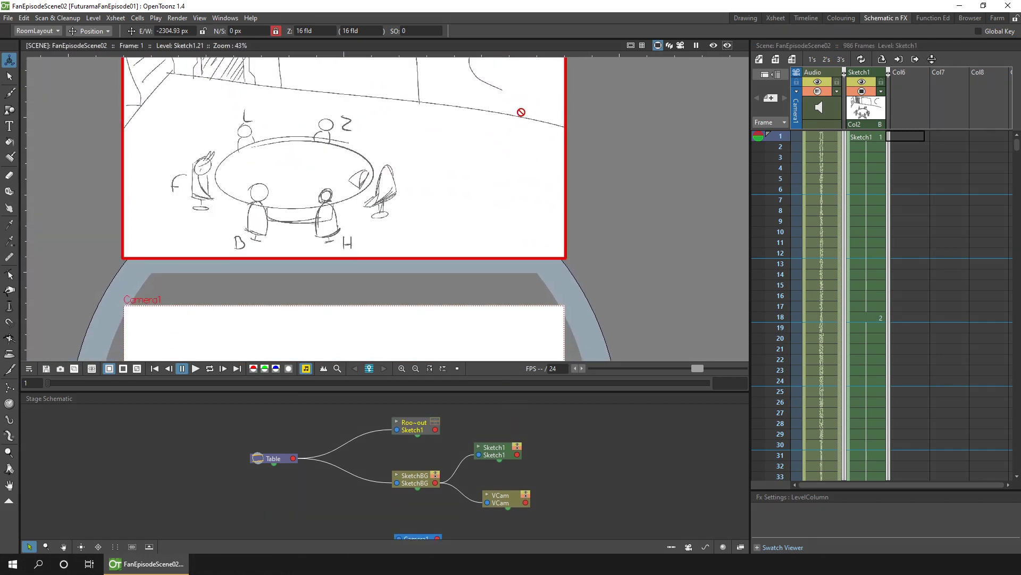
{"action": "scroll", "coordinate": [506, 184], "scroll_direction": "down", "scroll_amount": 5}
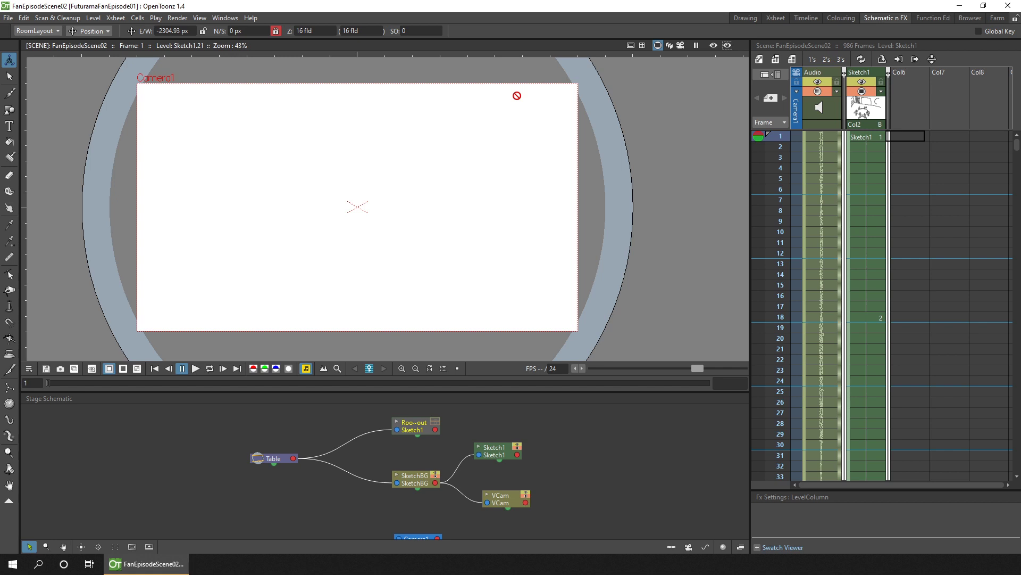
{"action": "left_click", "coordinate": [225, 18]}
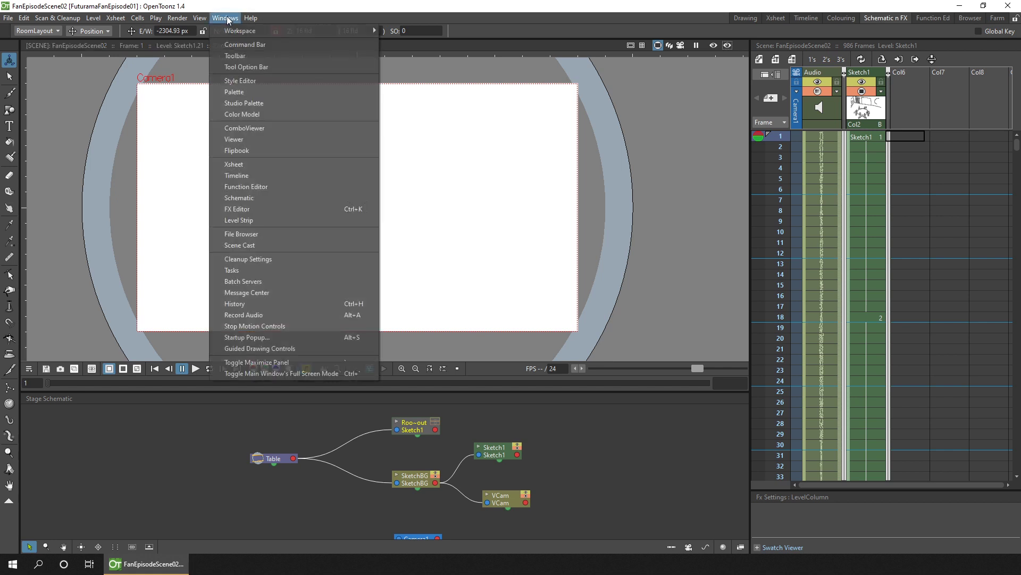
{"action": "left_click", "coordinate": [239, 139]}
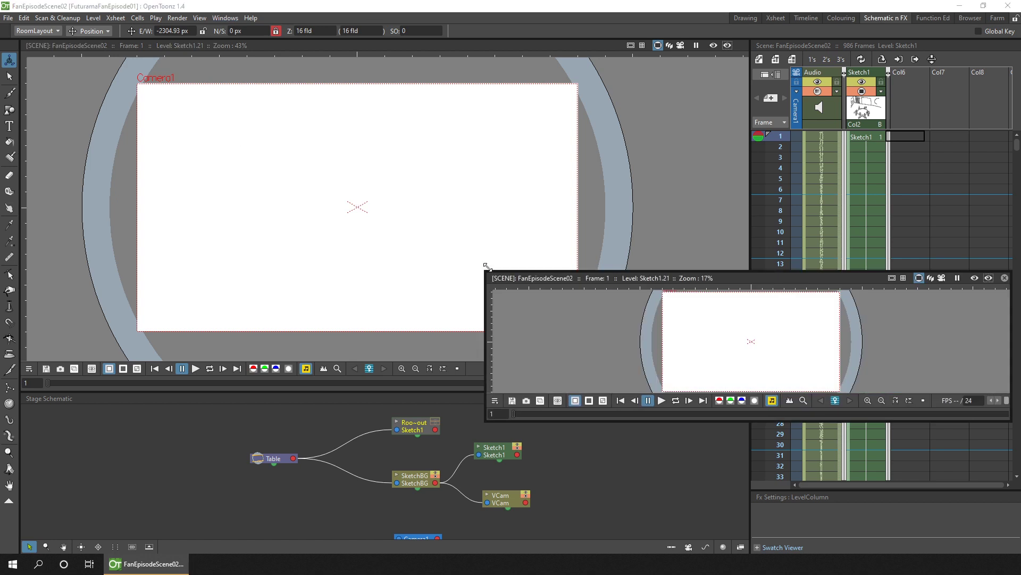
{"action": "mouse_move", "coordinate": [485, 272]}
{"action": "left_mouse_down"}
{"action": "mouse_move", "coordinate": [588, 177]}
{"action": "mouse_move", "coordinate": [571, 119]}
{"action": "left_mouse_up"}
{"action": "left_click_drag", "start_coordinate": [798, 128], "coordinate": [727, 116]}
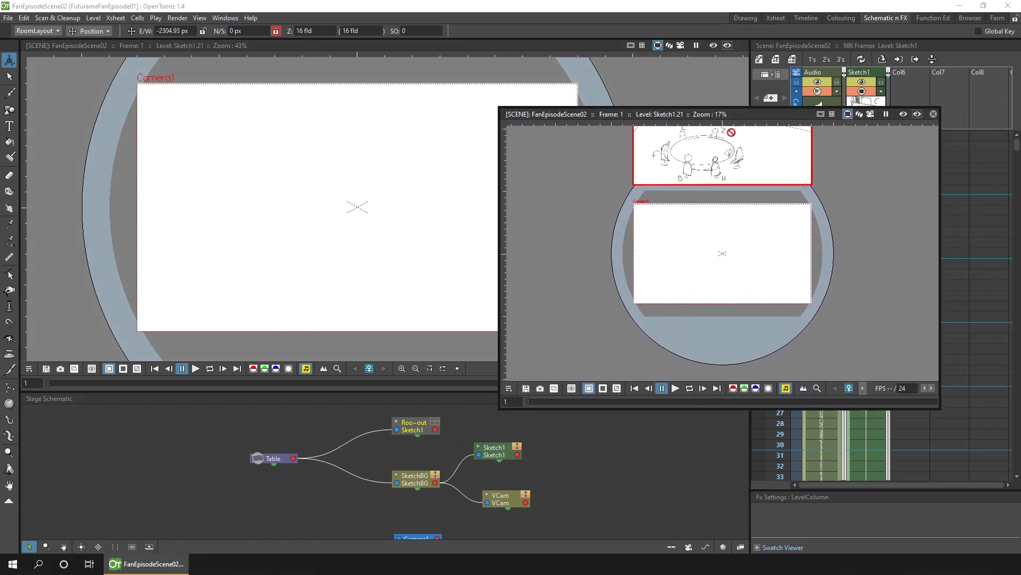
{"action": "left_click_drag", "start_coordinate": [732, 159], "coordinate": [726, 227]}
{"action": "scroll", "coordinate": [726, 227], "scroll_direction": "up", "scroll_amount": 5}
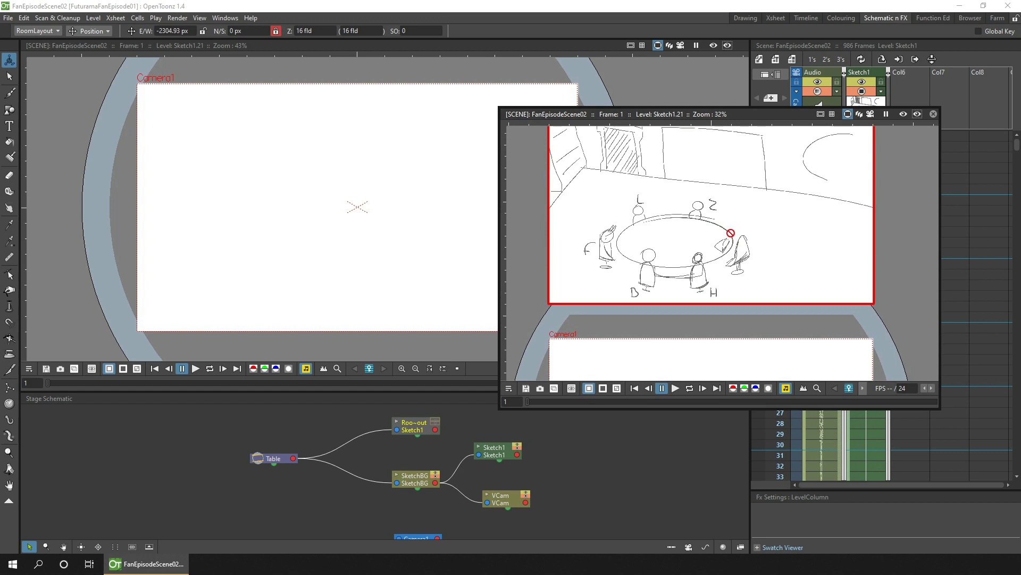
{"action": "left_click_drag", "start_coordinate": [374, 188], "coordinate": [281, 190]}
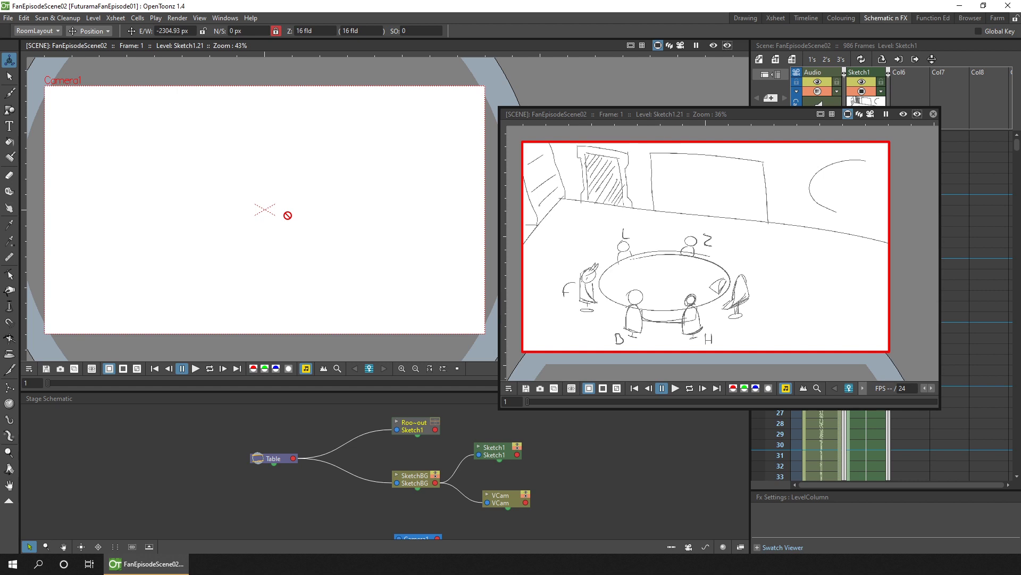
Try camera view with the preview in the main viewer, switch the preview off and return to camera stand view.
{"action": "left_click", "coordinate": [681, 46]}
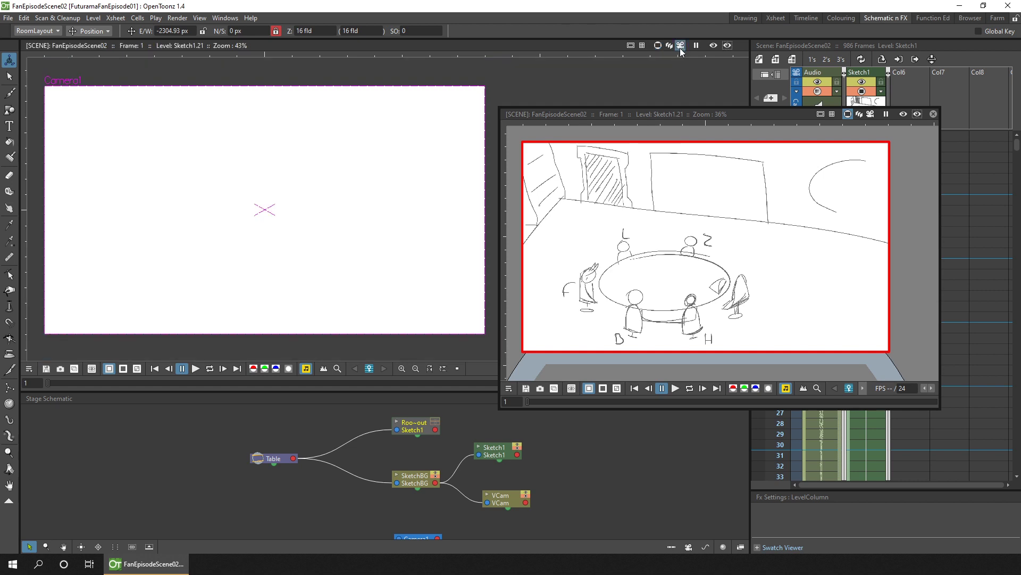
{"action": "left_click", "coordinate": [713, 45]}
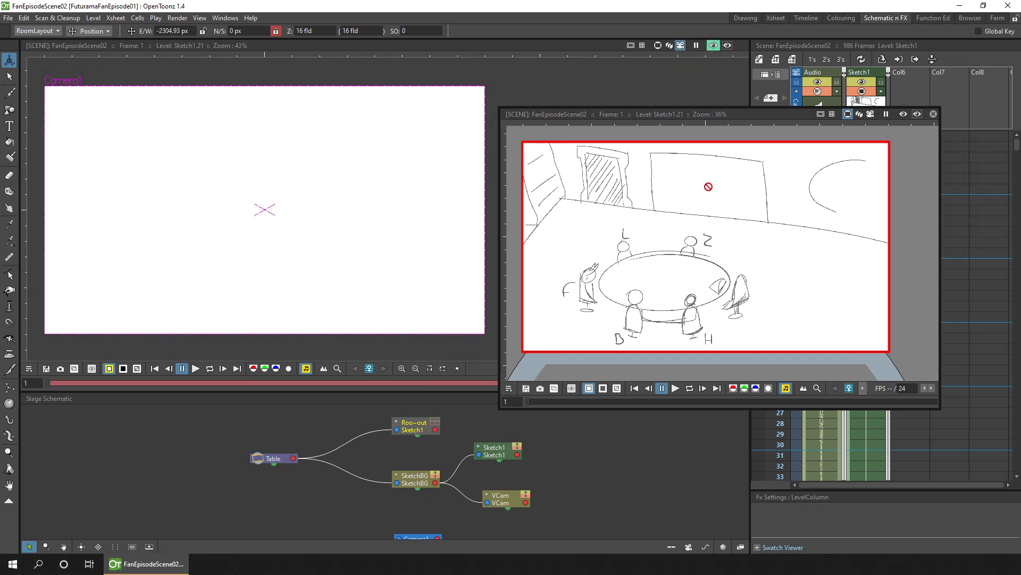
{"action": "left_click", "coordinate": [713, 46]}
{"action": "left_click", "coordinate": [658, 46]}
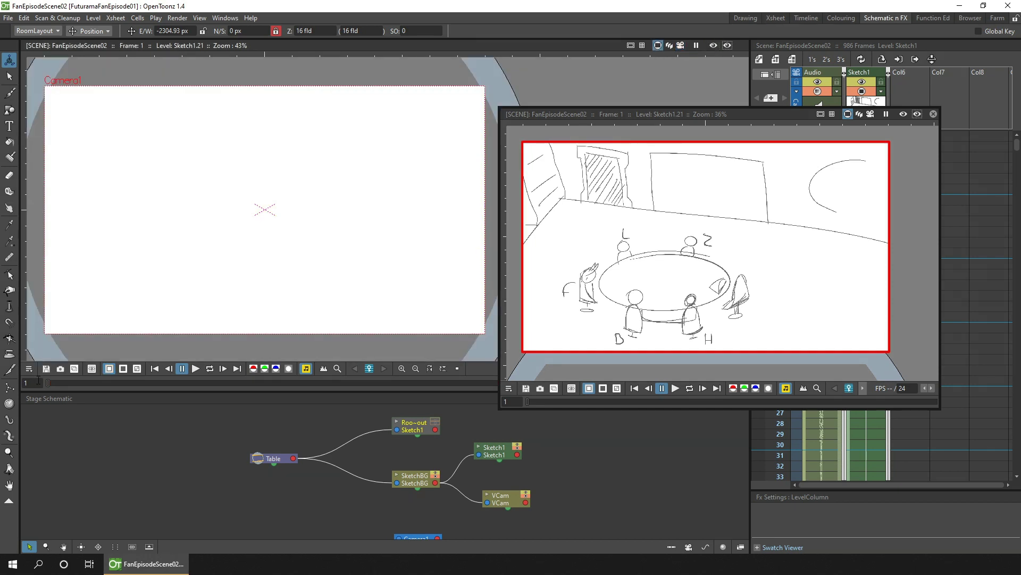
Move the floating Viewer to the other monitor, enlarge it to nearly fill the screen and zoom in on the sketch.
{"action": "left_click_drag", "start_coordinate": [48, 382], "coordinate": [24, 358]}
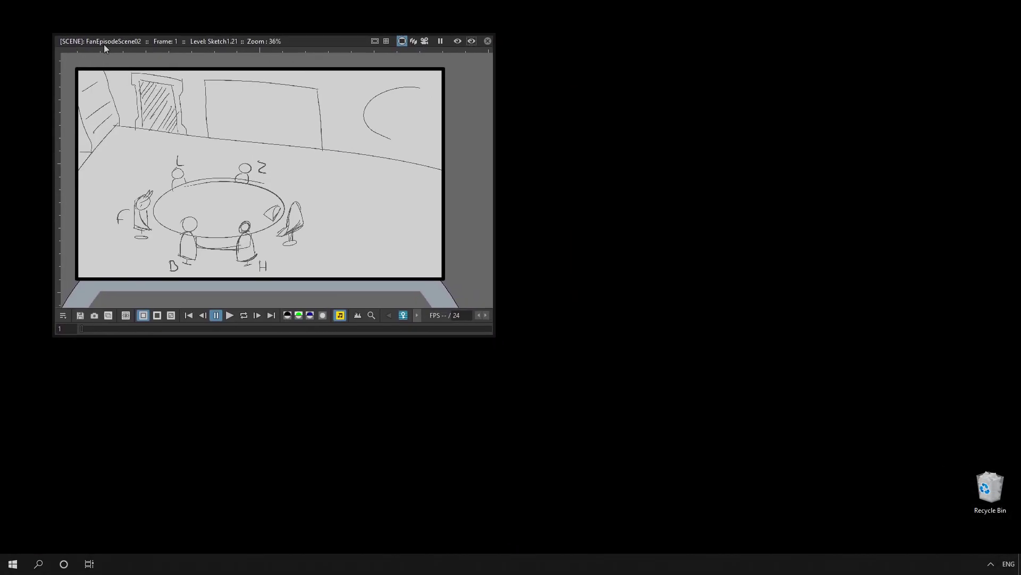
{"action": "left_click_drag", "start_coordinate": [454, 319], "coordinate": [1008, 538]}
{"action": "scroll", "coordinate": [508, 260], "scroll_direction": "up", "scroll_amount": 5}
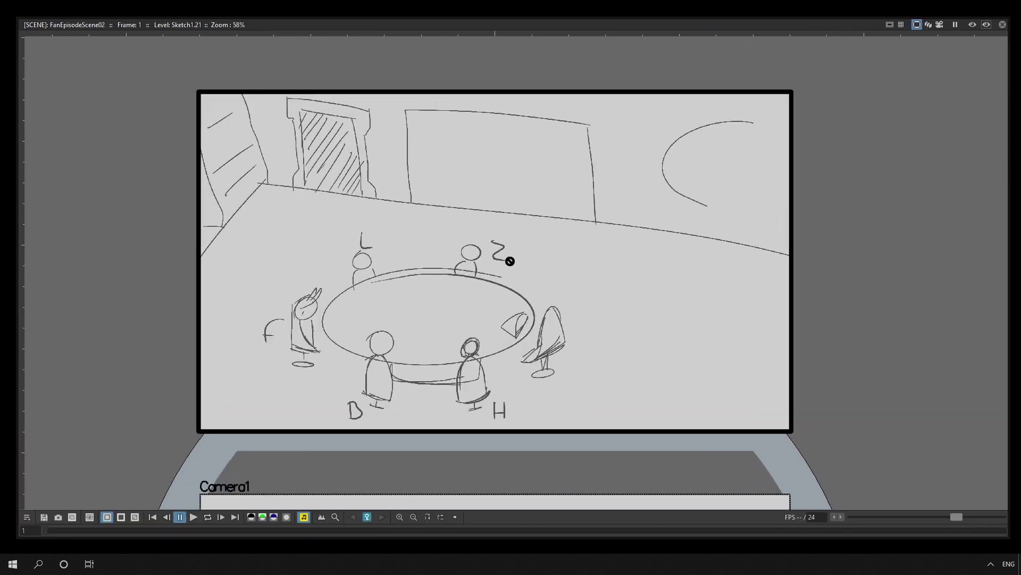